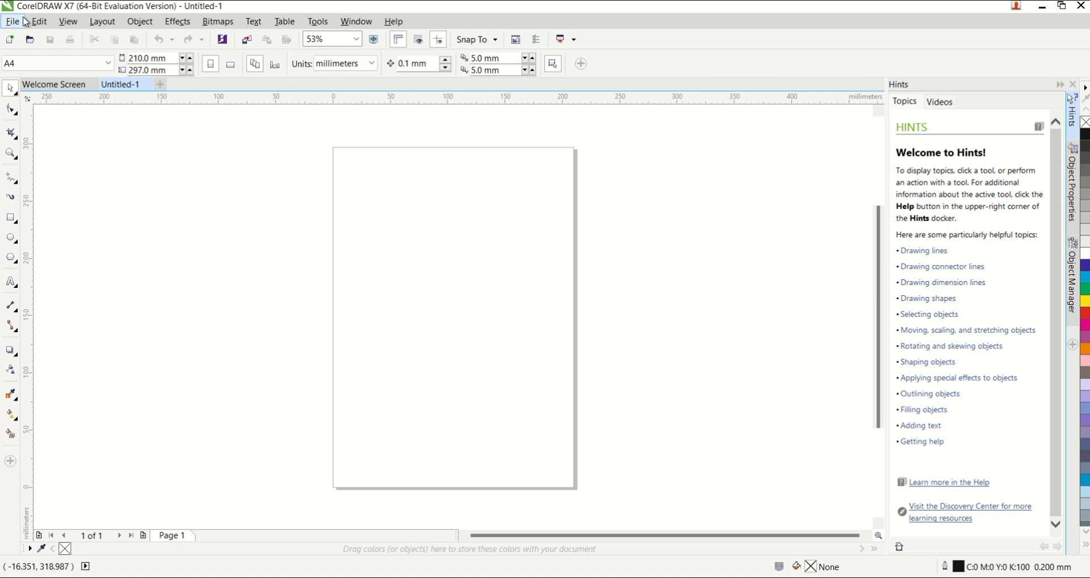
Draw a circle about 203 mm in diameter centred across the page, with a concentric copy about 28 mm in diameter.
{"action": "left_click", "coordinate": [10, 238]}
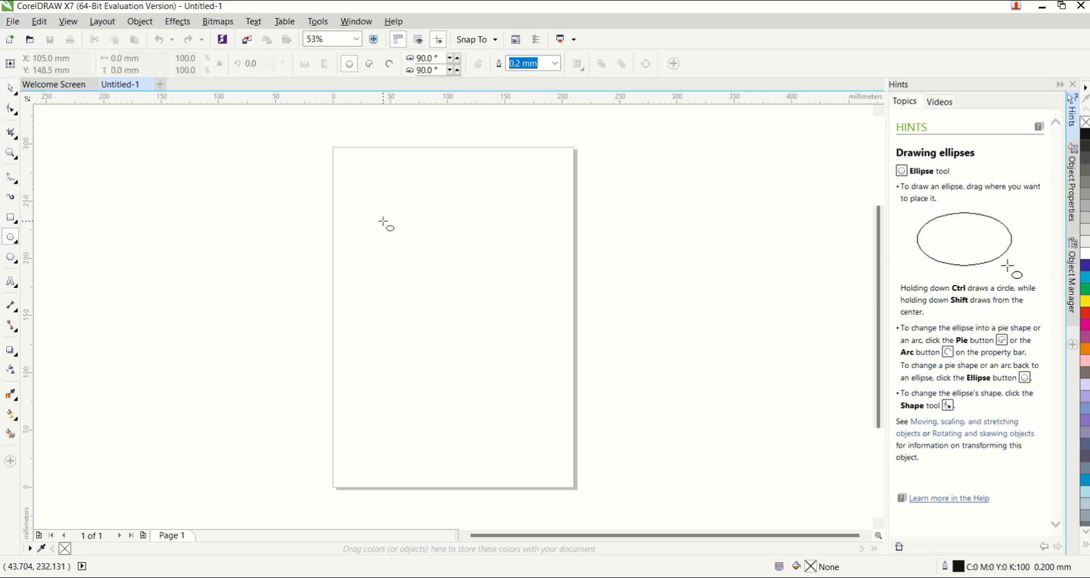
{"action": "mouse_move", "coordinate": [384, 222]}
{"action": "left_mouse_down"}
{"action": "mouse_move", "coordinate": [548, 397]}
{"action": "mouse_move", "coordinate": [482, 405]}
{"action": "mouse_move", "coordinate": [487, 453]}
{"action": "left_mouse_up"}
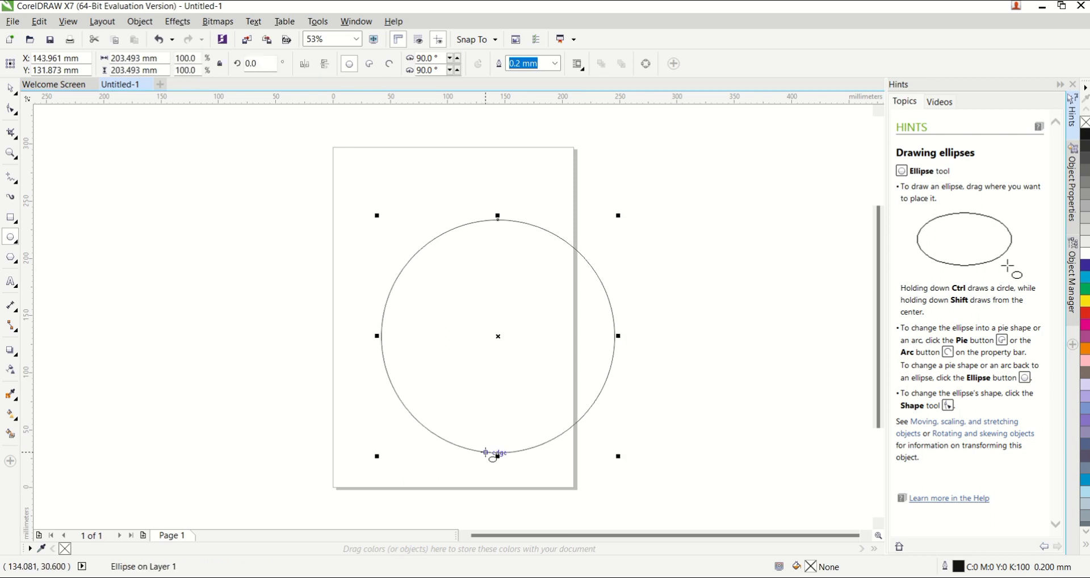
{"action": "left_click_drag", "start_coordinate": [498, 336], "coordinate": [453, 316]}
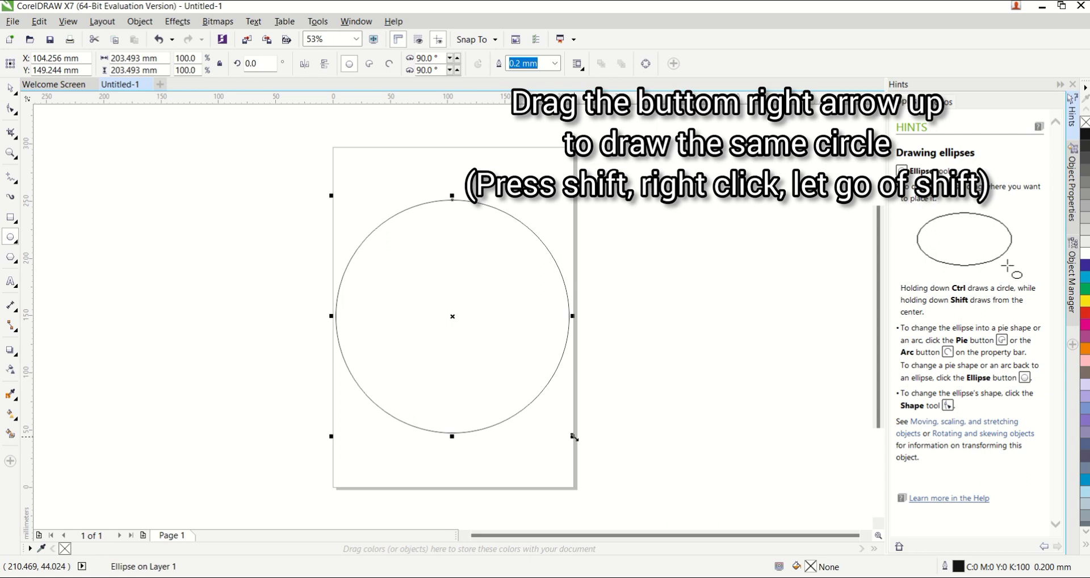
{"action": "left_click_drag", "start_coordinate": [574, 436], "coordinate": [475, 336]}
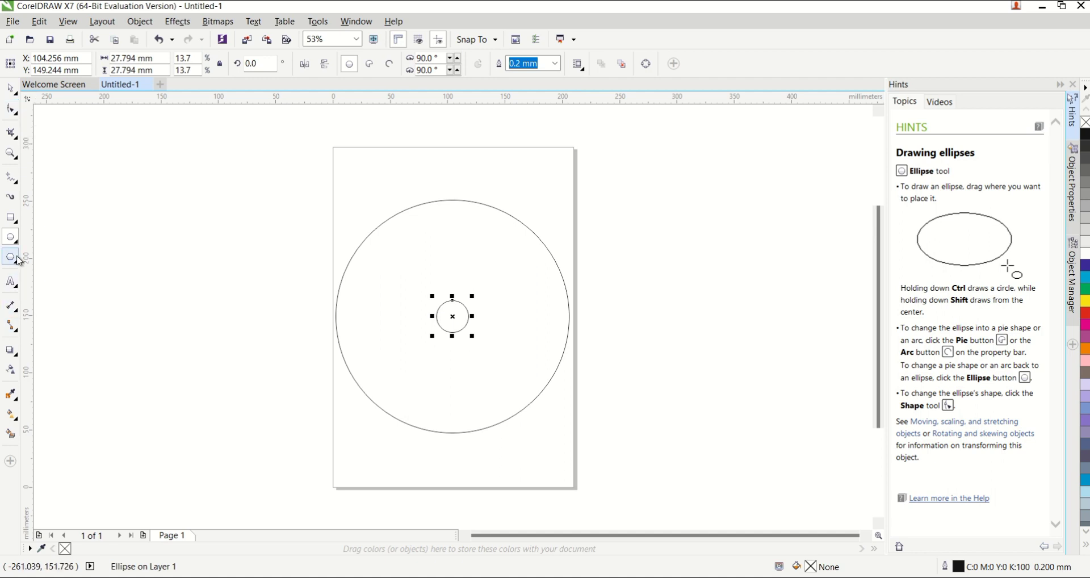
Draw a narrow upright rectangle about 8 by 96 mm from inside the small circle to the large circle's lower edge.
{"action": "left_click", "coordinate": [10, 177]}
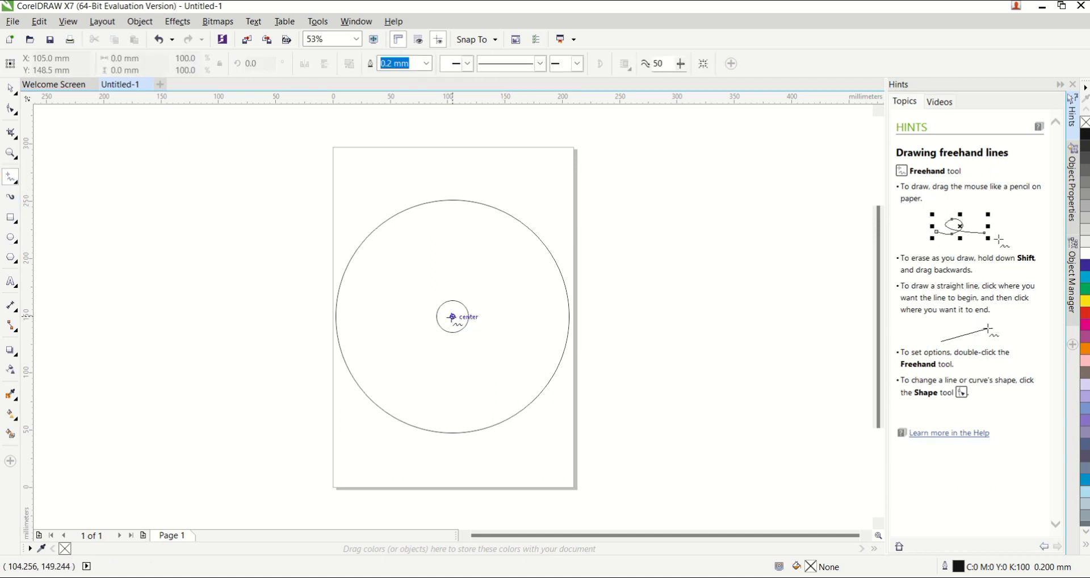
{"action": "key", "text": "F6"}
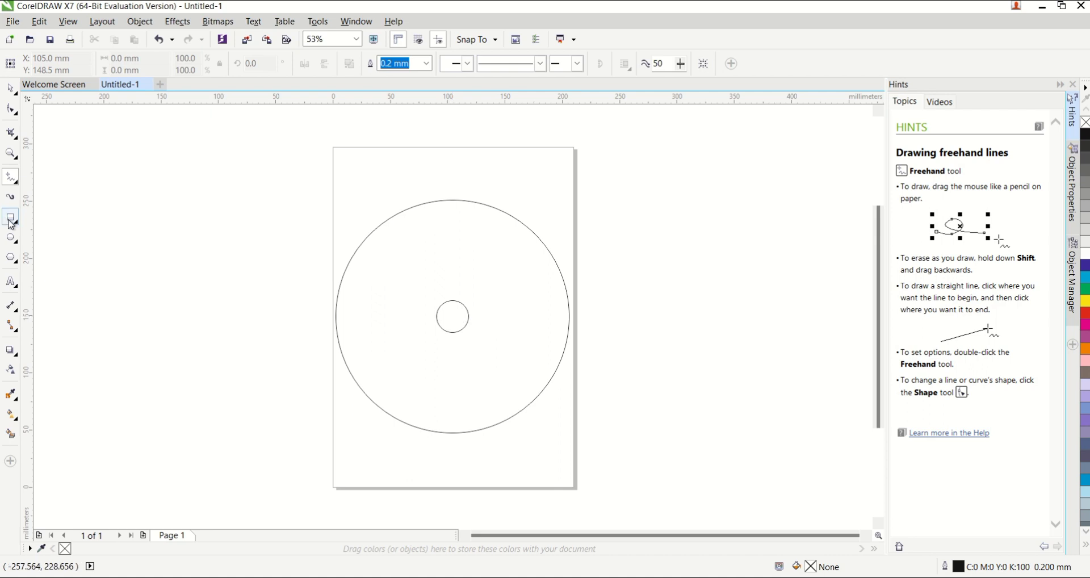
{"action": "left_click_drag", "start_coordinate": [449, 322], "coordinate": [458, 433]}
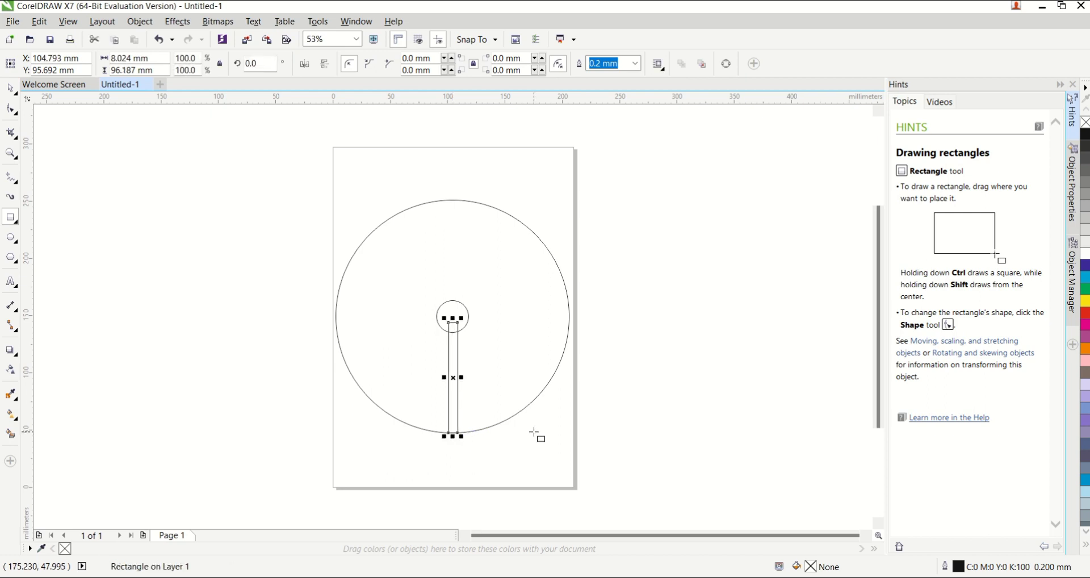
{"action": "left_click", "coordinate": [10, 88]}
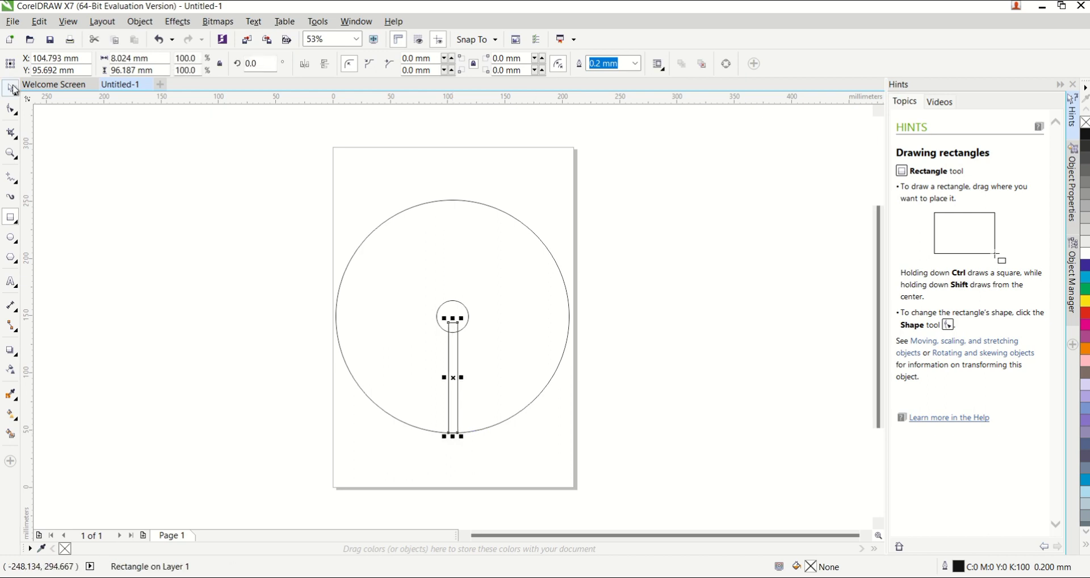
{"action": "mouse_move", "coordinate": [398, 295]}
{"action": "left_mouse_down"}
{"action": "mouse_move", "coordinate": [414, 317]}
{"action": "mouse_move", "coordinate": [395, 289]}
{"action": "left_mouse_up"}
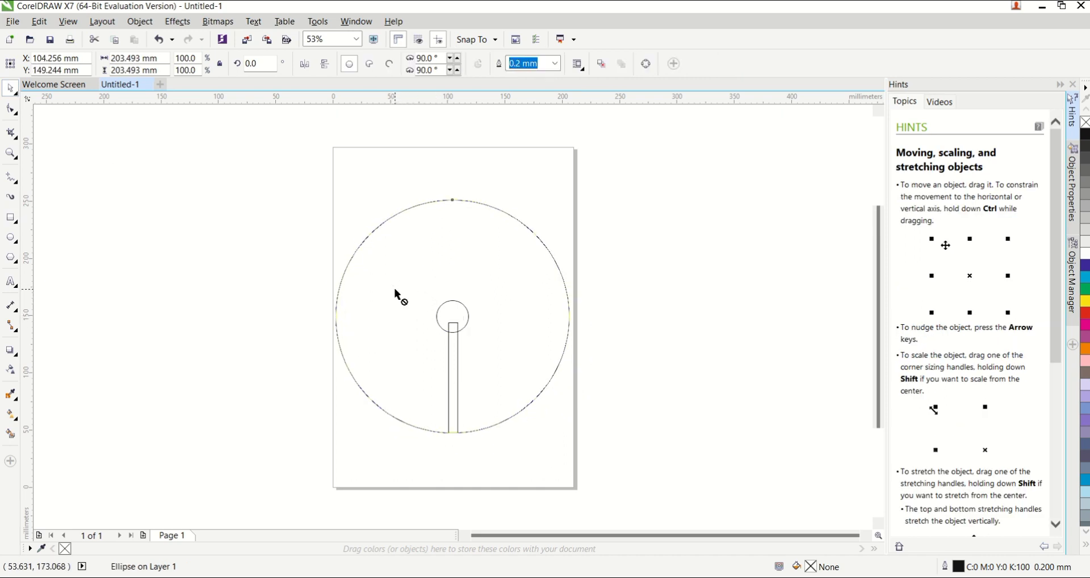
{"action": "left_click", "coordinate": [452, 335]}
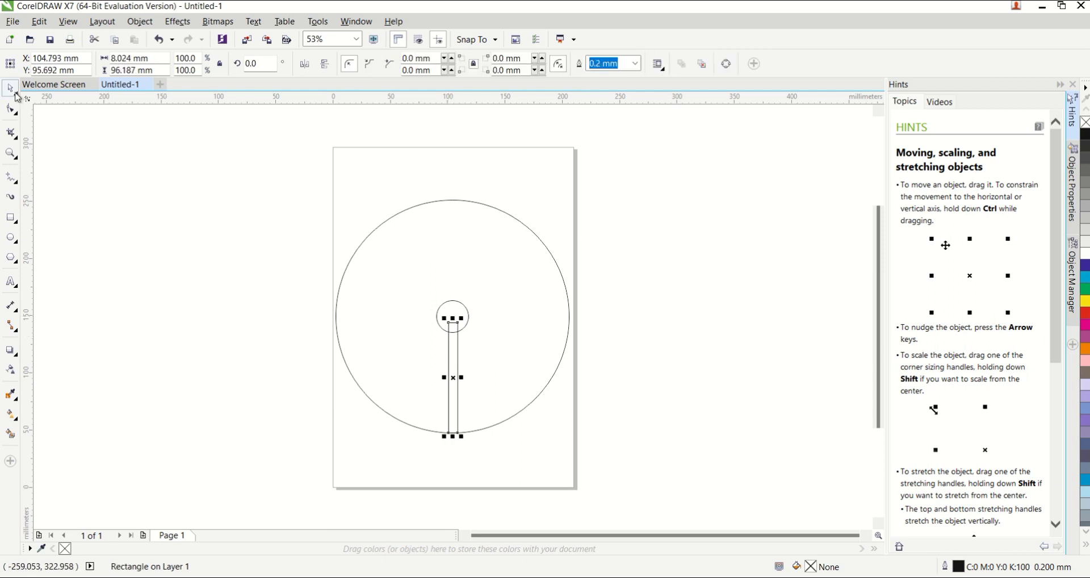
{"action": "mouse_move", "coordinate": [398, 294]}
{"action": "left_mouse_down"}
{"action": "mouse_move", "coordinate": [430, 324]}
{"action": "mouse_move", "coordinate": [399, 291]}
{"action": "left_mouse_up"}
{"action": "key", "text": "ctrl+z"}
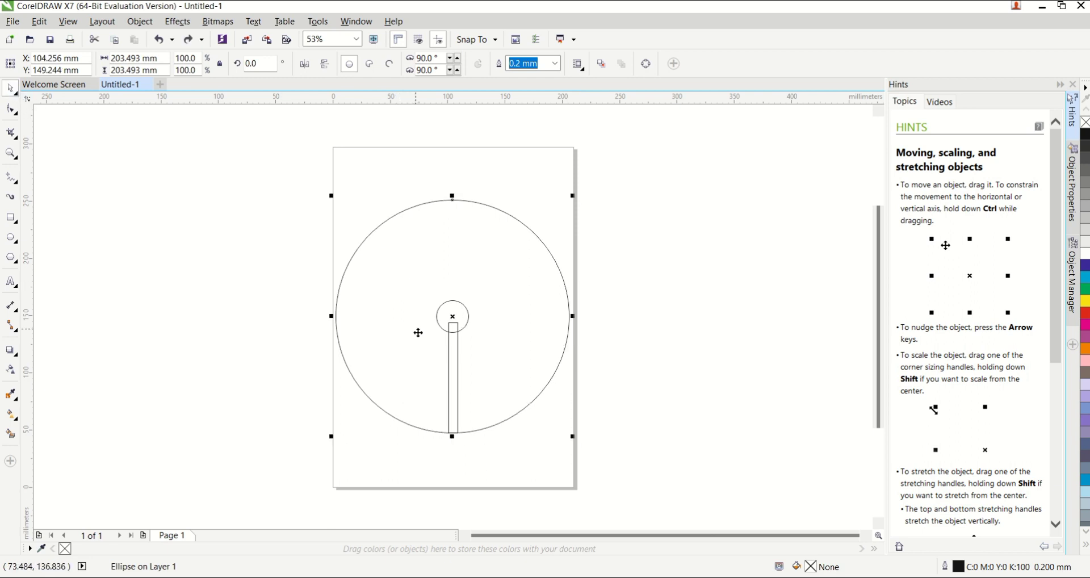
Try combining the small circle and the rectangle with Create Boundary, Intersect and Weld, undoing each attempt.
{"action": "left_click_drag", "start_coordinate": [257, 274], "coordinate": [531, 448]}
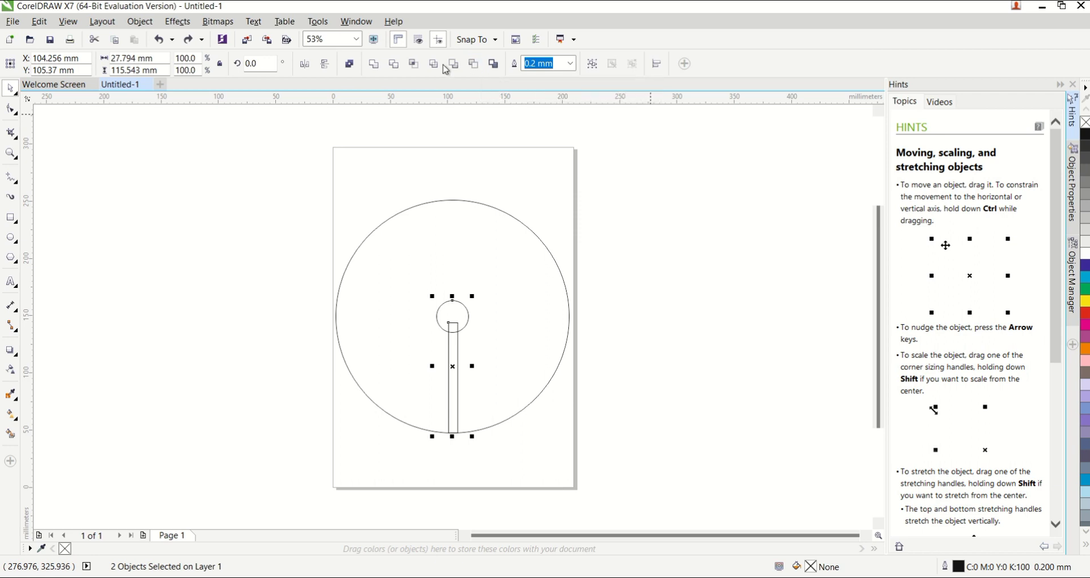
{"action": "left_click", "coordinate": [493, 65]}
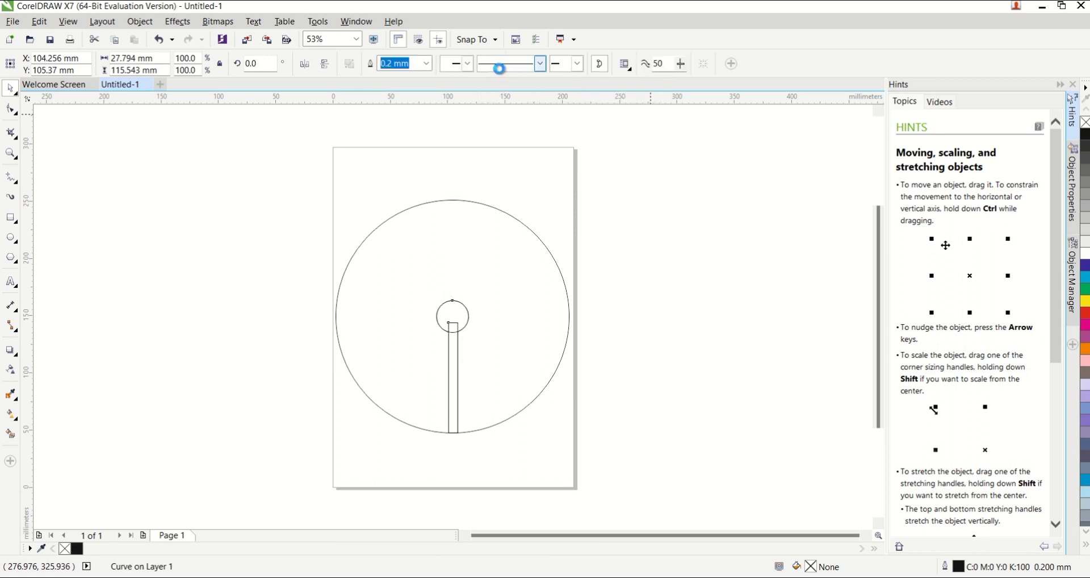
{"action": "key", "text": "ctrl+z"}
{"action": "left_click", "coordinate": [415, 65]}
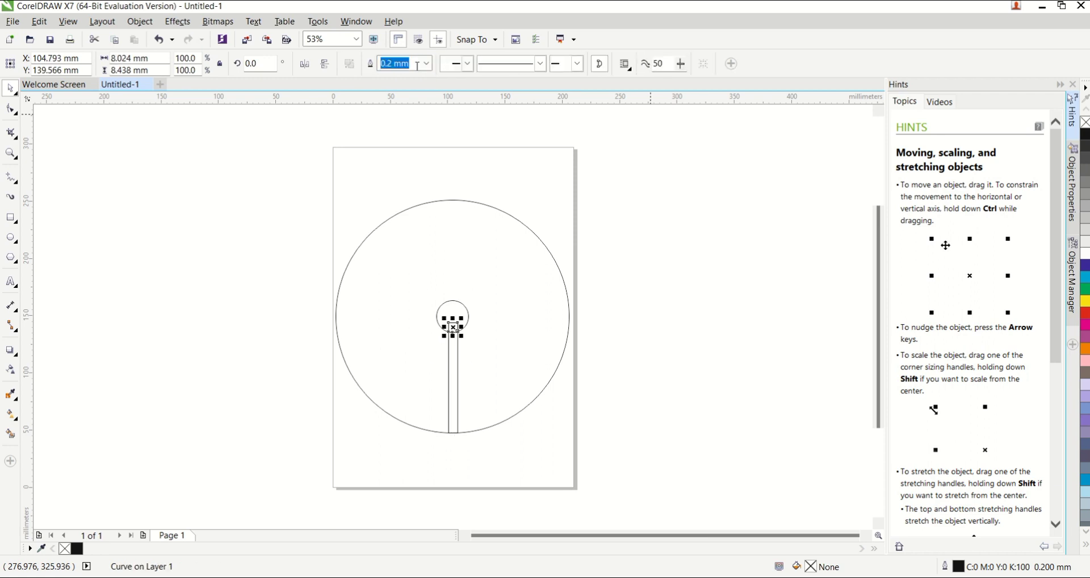
{"action": "key", "text": "ctrl+z"}
{"action": "left_click", "coordinate": [380, 65]}
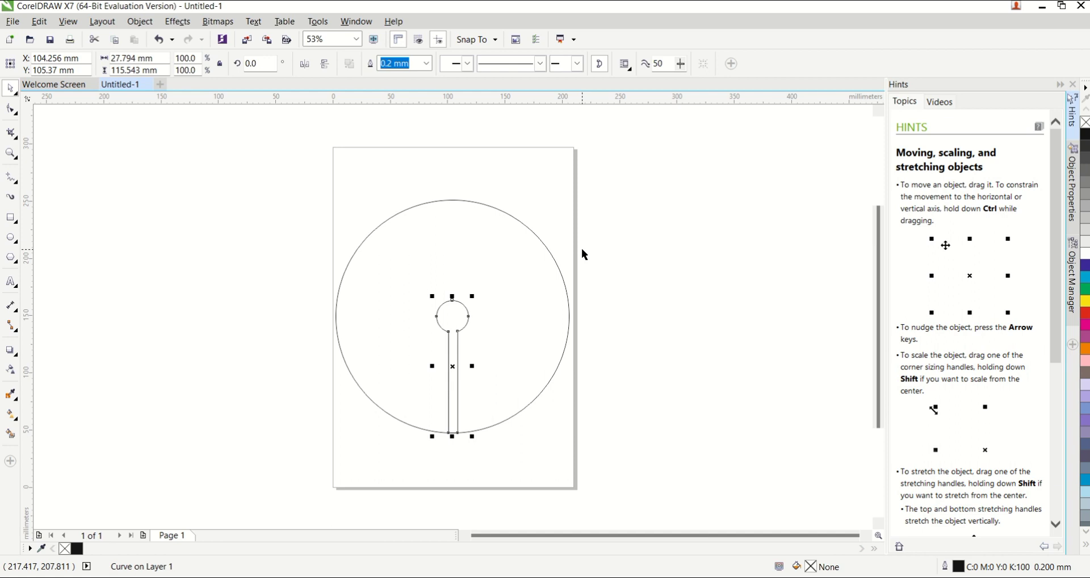
{"action": "key", "text": "ctrl+z"}
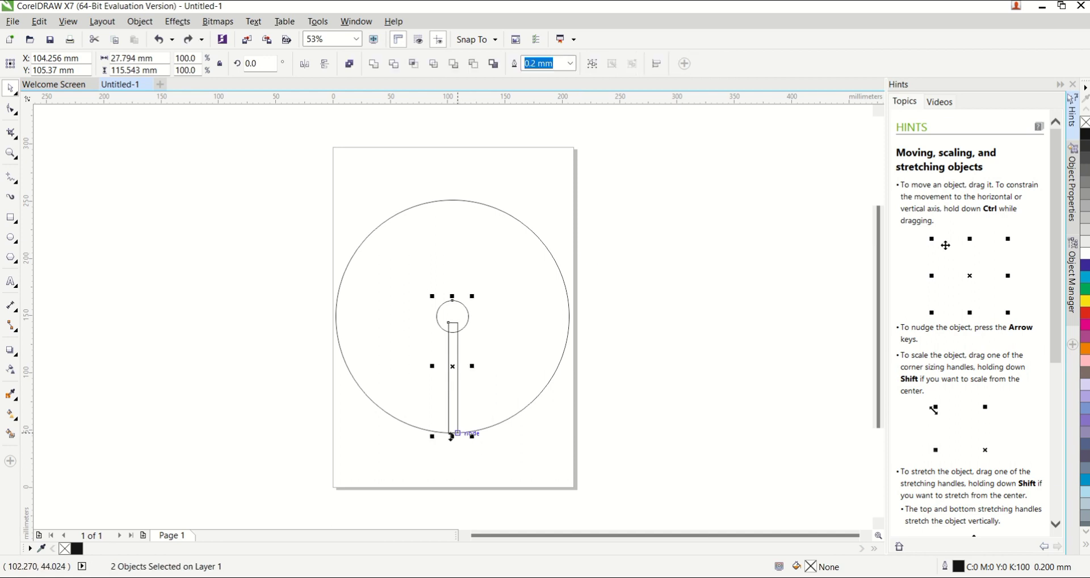
Stretch the small circle and rectangle together to about 124 mm tall, past the large circle's lower edge, and weld them.
{"action": "left_click_drag", "start_coordinate": [451, 437], "coordinate": [451, 442]}
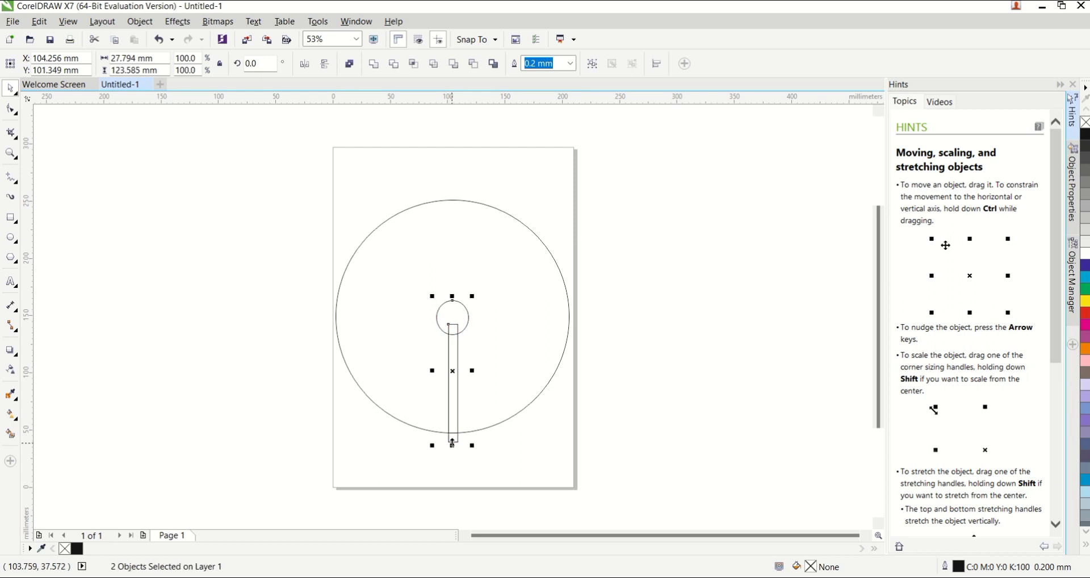
{"action": "left_click_drag", "start_coordinate": [199, 259], "coordinate": [512, 461]}
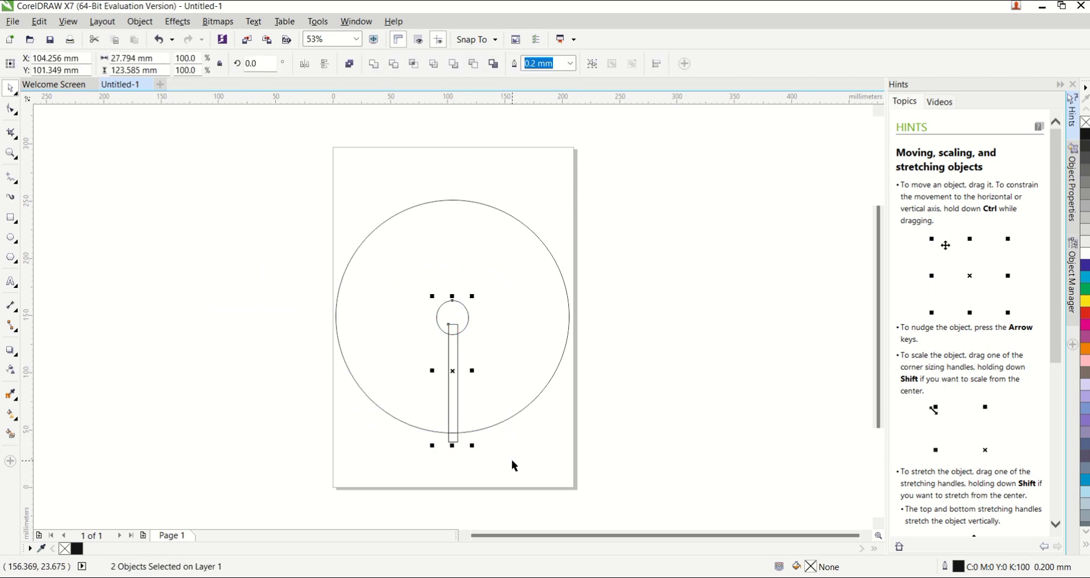
{"action": "left_click", "coordinate": [374, 63]}
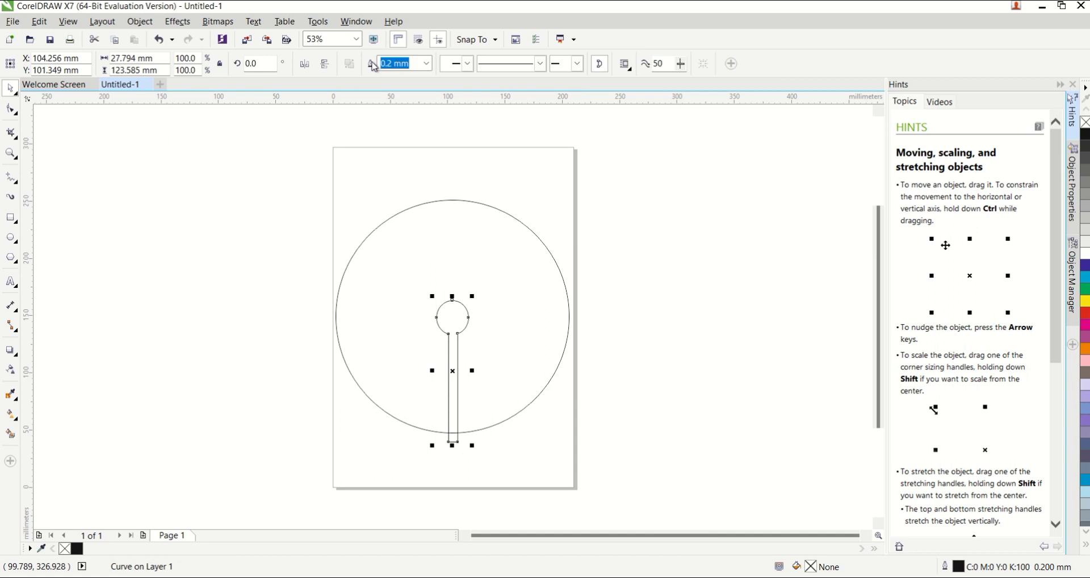
Shorten the welded keyhole shape to about 116 mm so it ends at the large circle's lower edge, and close the Hints docker.
{"action": "left_click", "coordinate": [653, 272]}
{"action": "left_click", "coordinate": [450, 345]}
{"action": "left_click_drag", "start_coordinate": [452, 445], "coordinate": [453, 434]}
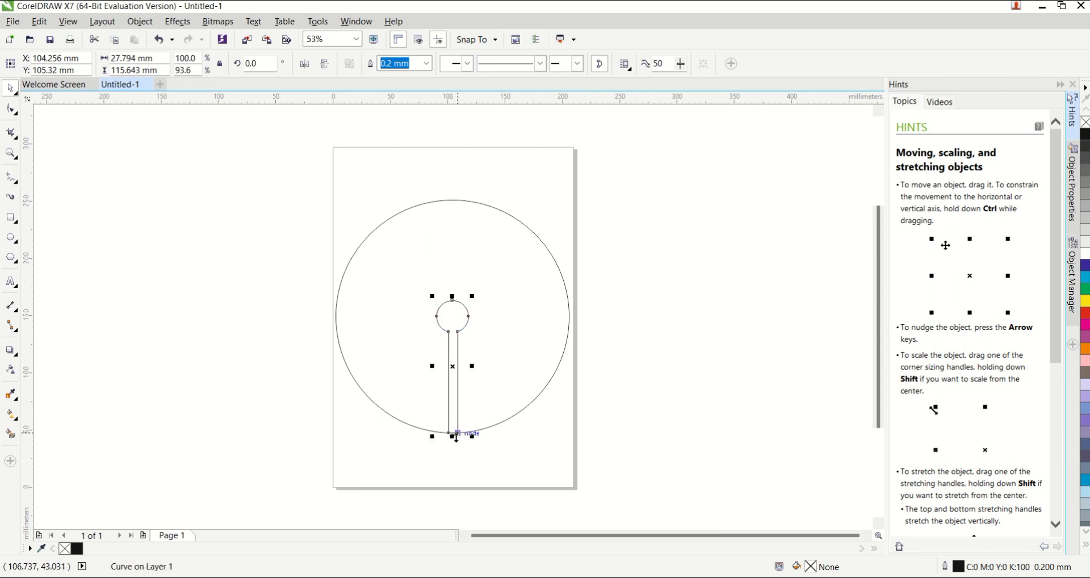
{"action": "left_click", "coordinate": [651, 397]}
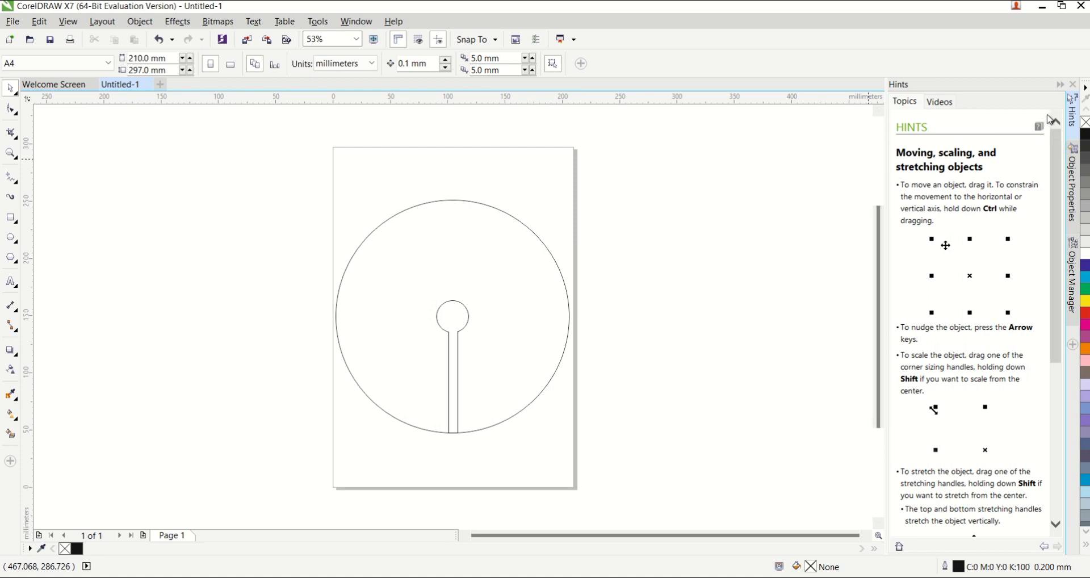
{"action": "left_click", "coordinate": [1073, 85]}
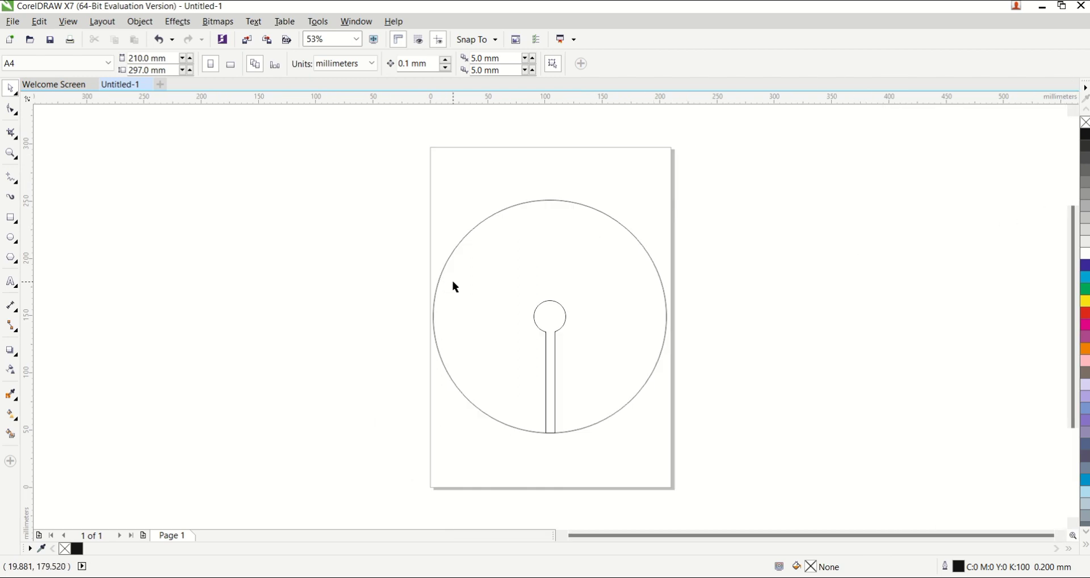
Try filling the large circle and the keyhole shape together with palette blue, and undo the fill.
{"action": "left_click_drag", "start_coordinate": [224, 170], "coordinate": [724, 458]}
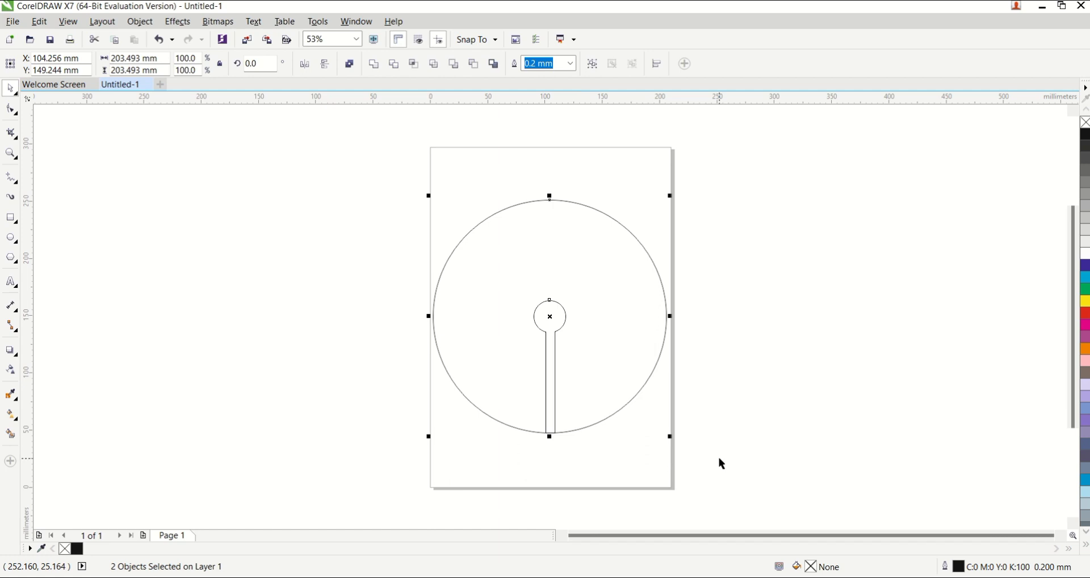
{"action": "left_click", "coordinate": [11, 434]}
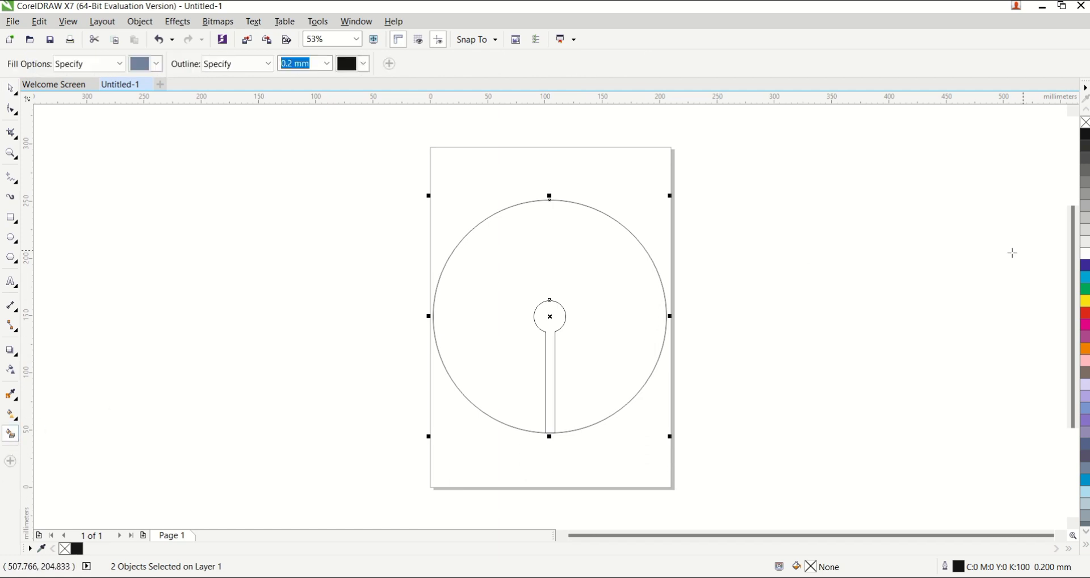
{"action": "left_click", "coordinate": [594, 257]}
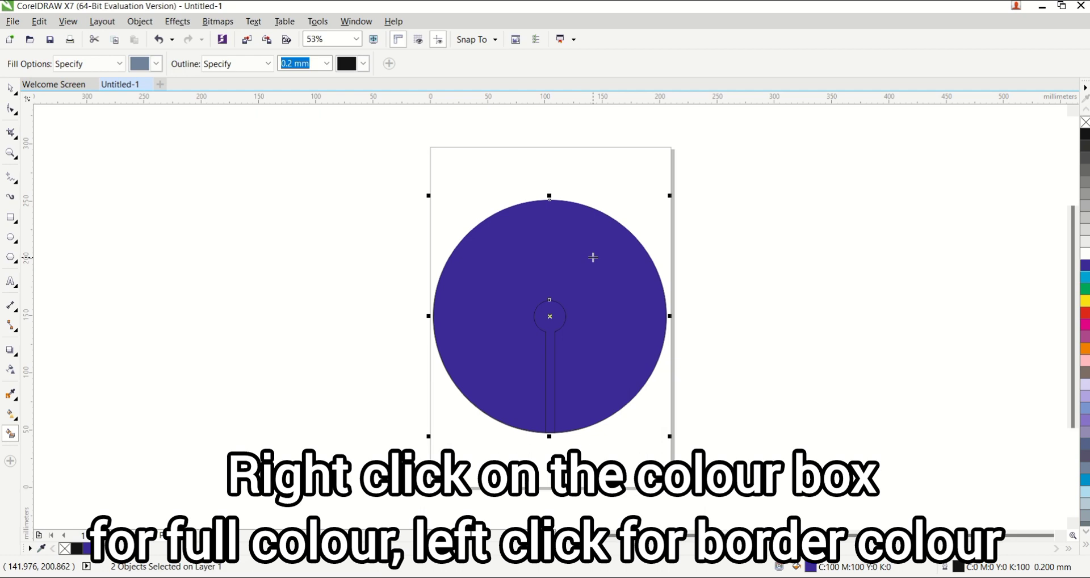
{"action": "key", "text": "ctrl+z"}
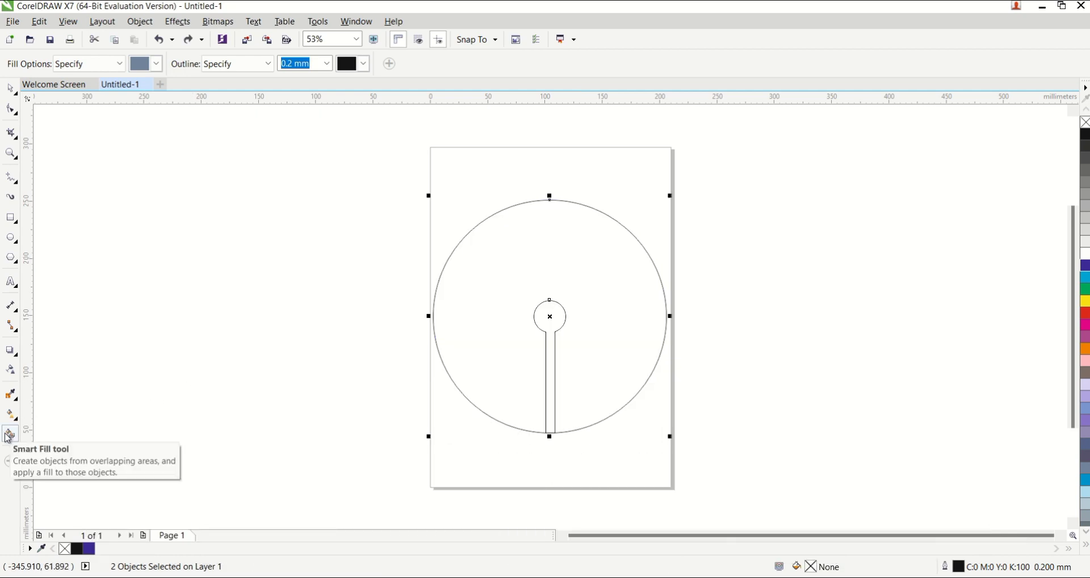
Smart-fill the area between the large circle and the keyhole with a custom blue of CMYK 98, 100, 1, 5.
{"action": "left_click", "coordinate": [364, 64]}
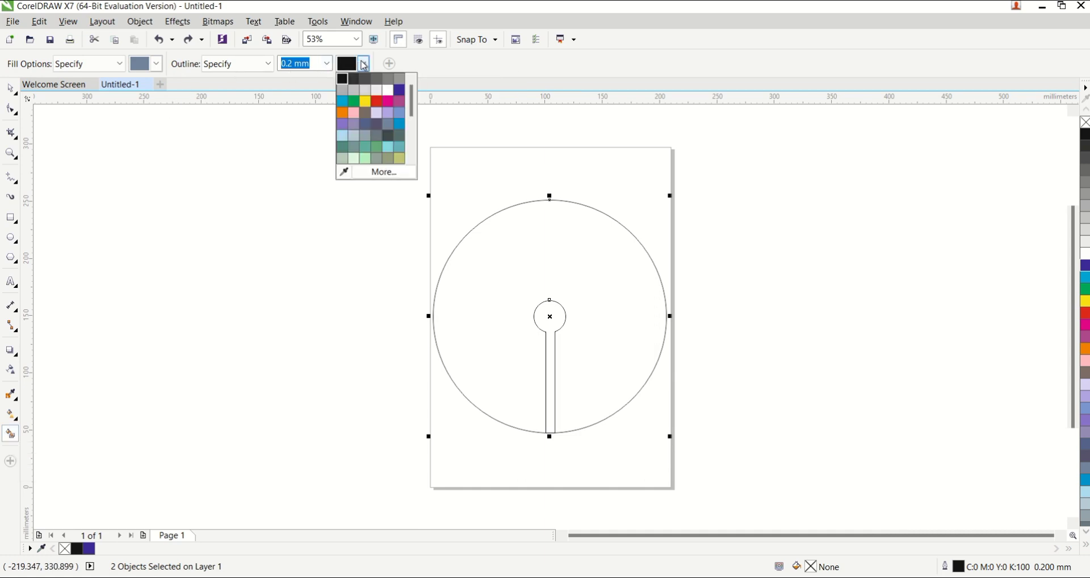
{"action": "left_click", "coordinate": [157, 65]}
{"action": "left_click", "coordinate": [156, 64]}
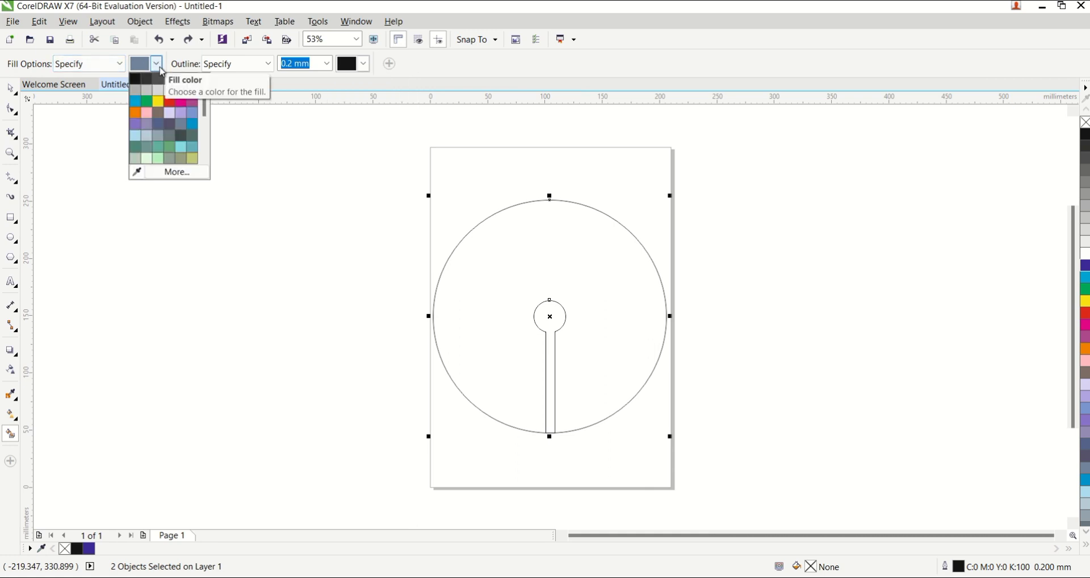
{"action": "left_click", "coordinate": [169, 172]}
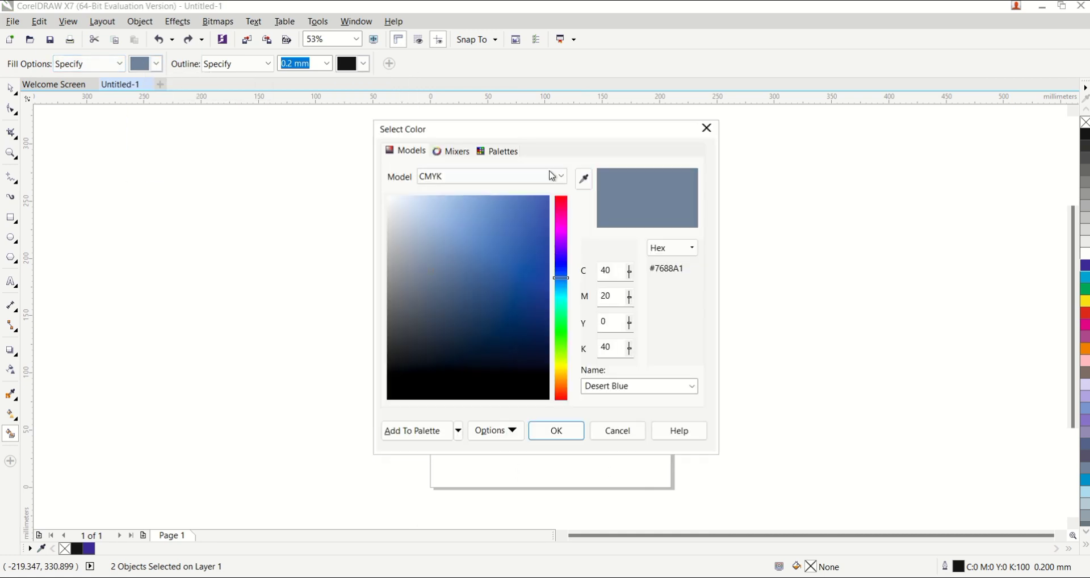
{"action": "left_click_drag", "start_coordinate": [560, 264], "coordinate": [560, 249]}
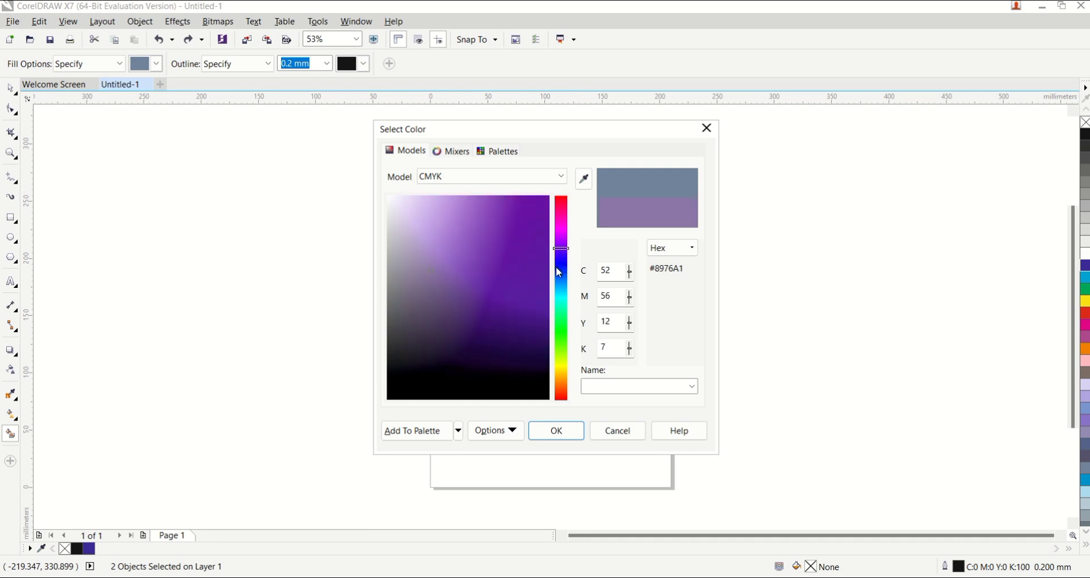
{"action": "left_click", "coordinate": [560, 260]}
{"action": "left_click", "coordinate": [540, 316]}
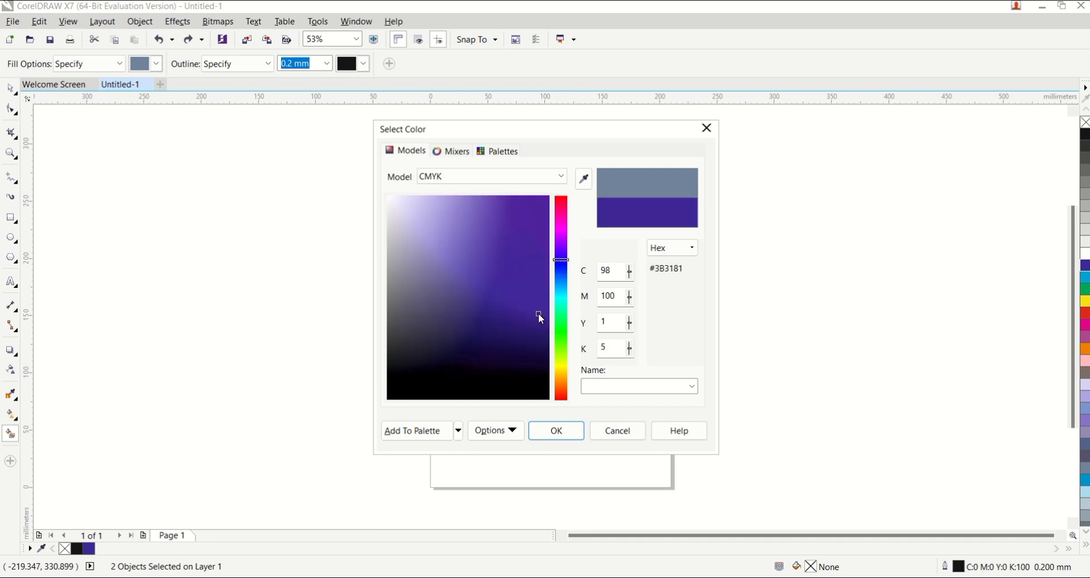
{"action": "left_click", "coordinate": [555, 430]}
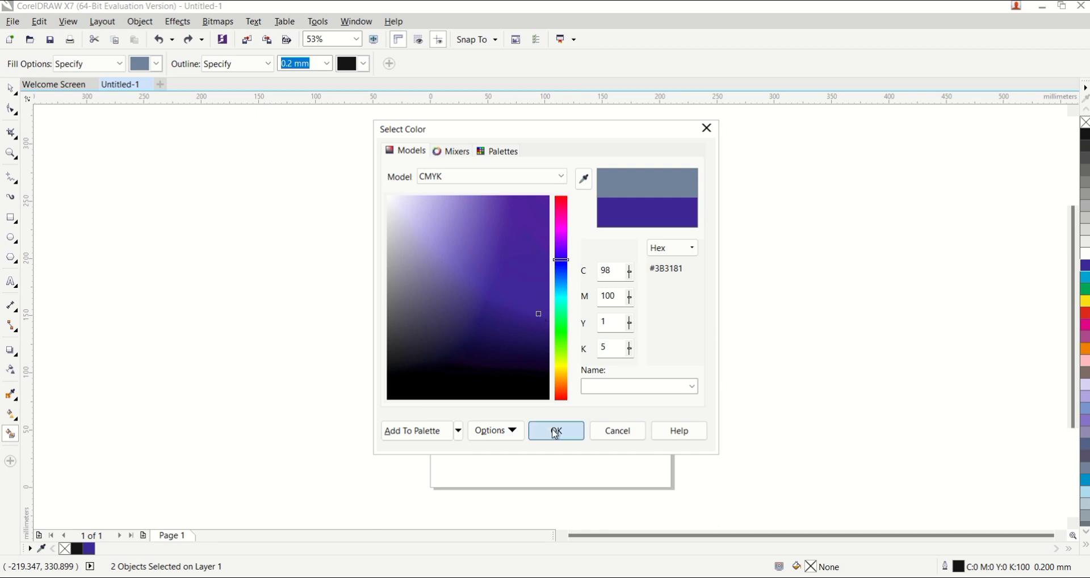
{"action": "left_click", "coordinate": [529, 252]}
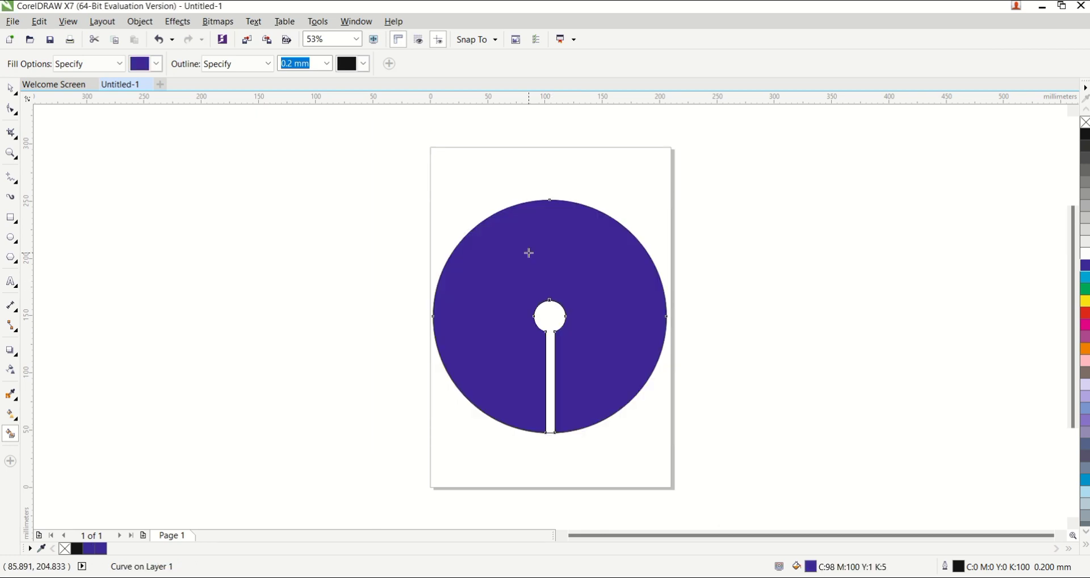
Change the outline colour of the blue smart-filled shape to white.
{"action": "left_click", "coordinate": [364, 64]}
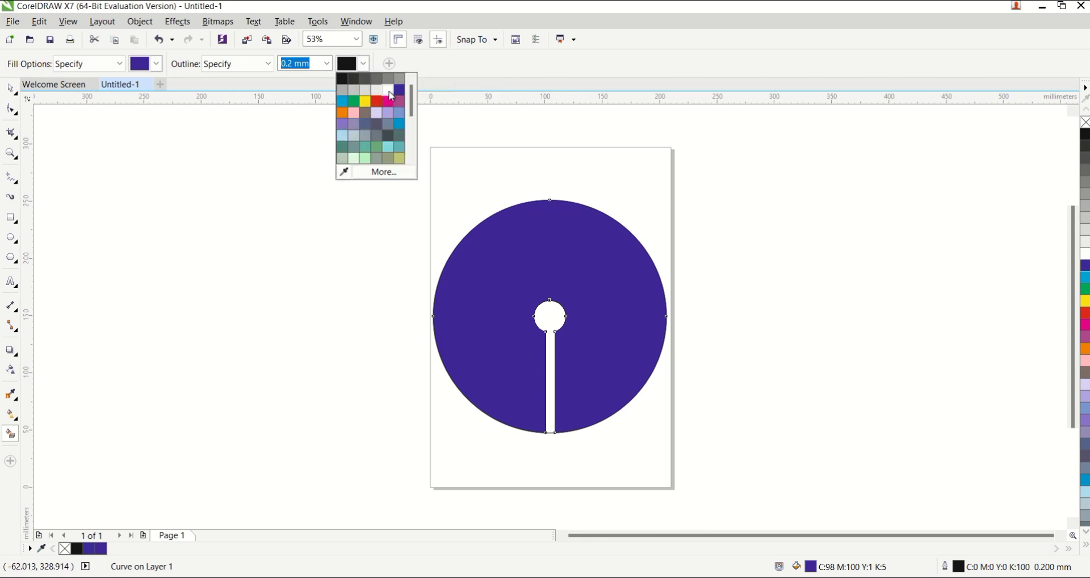
{"action": "left_click", "coordinate": [389, 91]}
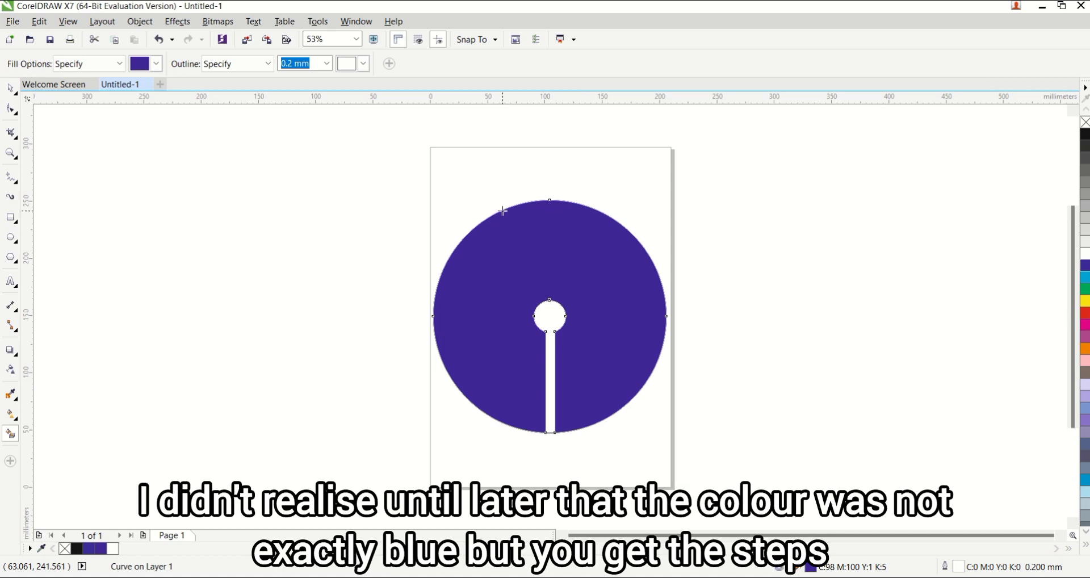
Undo the white outline colour and remove the outline from the blue smart-filled shape, keeping its fill.
{"action": "key", "text": "ctrl+z"}
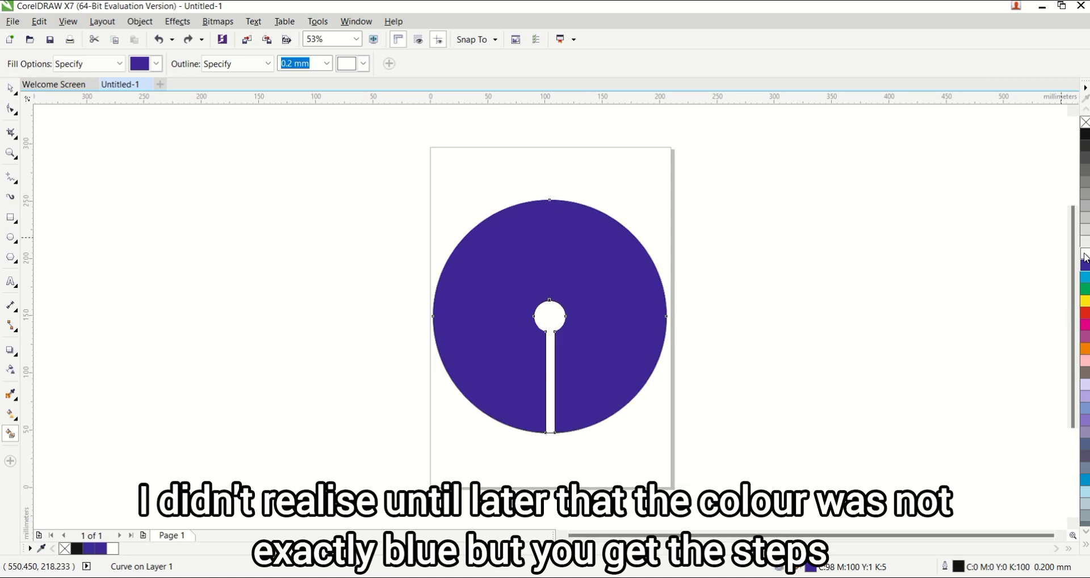
{"action": "left_click", "coordinate": [1086, 128]}
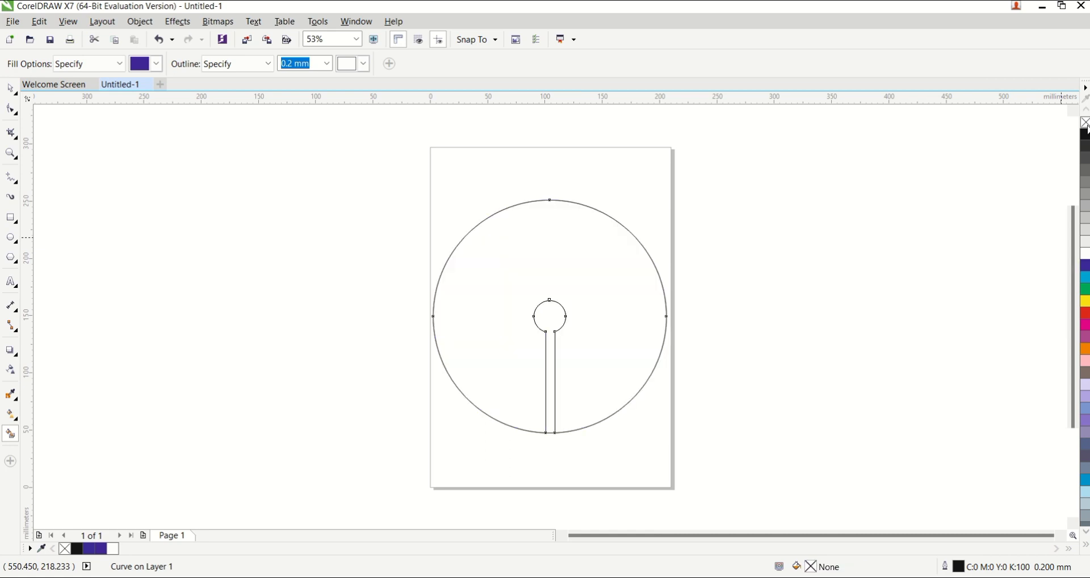
{"action": "key", "text": "ctrl+z"}
{"action": "right_click", "coordinate": [1085, 129]}
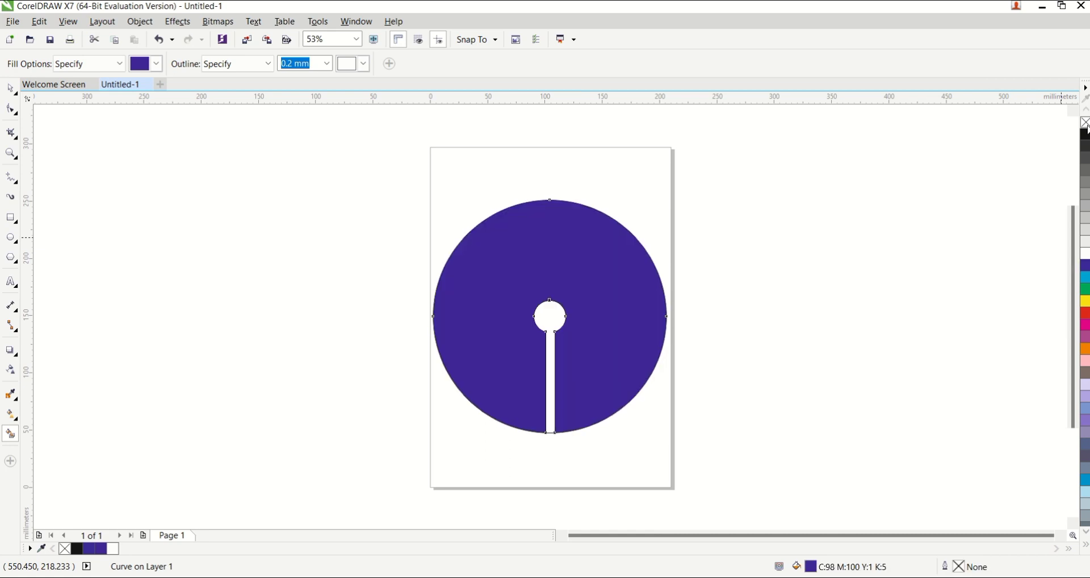
Undo the last changes to the blue smart-filled shape and redo them.
{"action": "key", "text": "ctrl+z"}
{"action": "key", "text": "ctrl+z"}
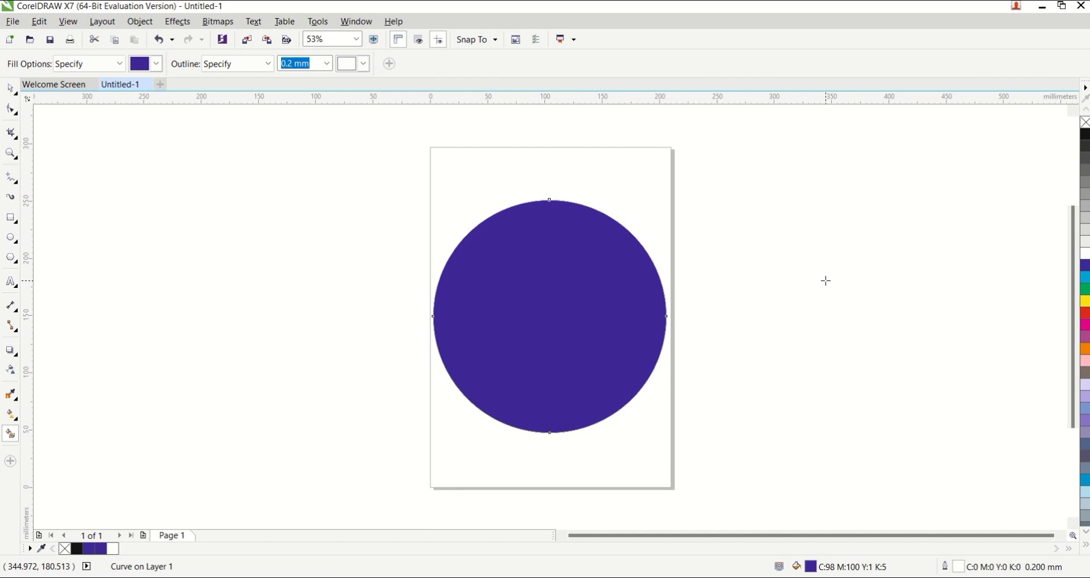
{"action": "key", "text": "ctrl+shift+z"}
{"action": "key", "text": "ctrl+shift+z"}
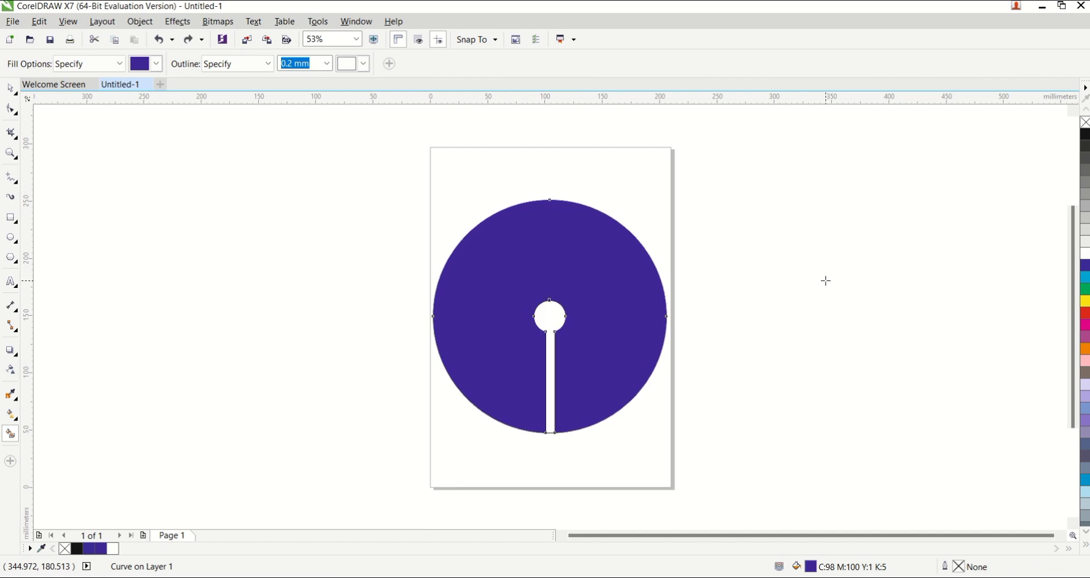
Select all three objects of the logo and remove their outlines, keeping the blue fill.
{"action": "left_click", "coordinate": [9, 90]}
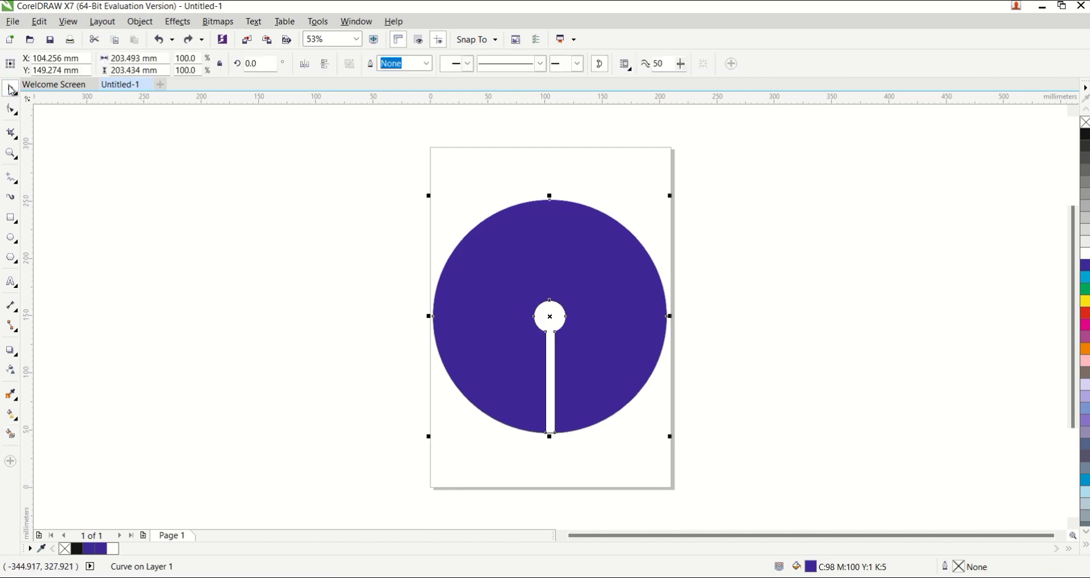
{"action": "left_click", "coordinate": [126, 137]}
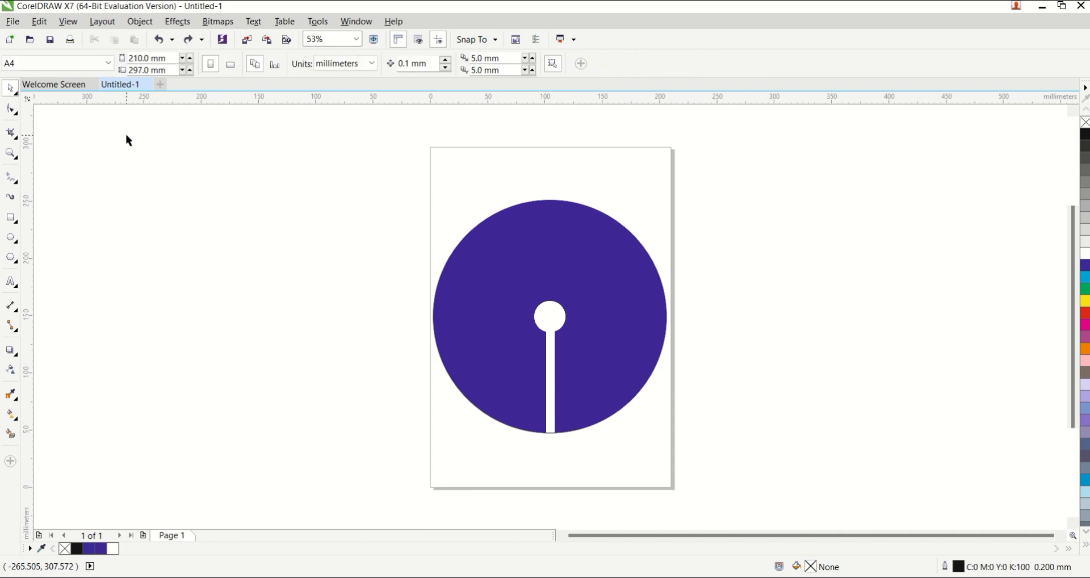
{"action": "left_click_drag", "start_coordinate": [348, 216], "coordinate": [681, 370]}
{"action": "left_click_drag", "start_coordinate": [244, 146], "coordinate": [736, 445]}
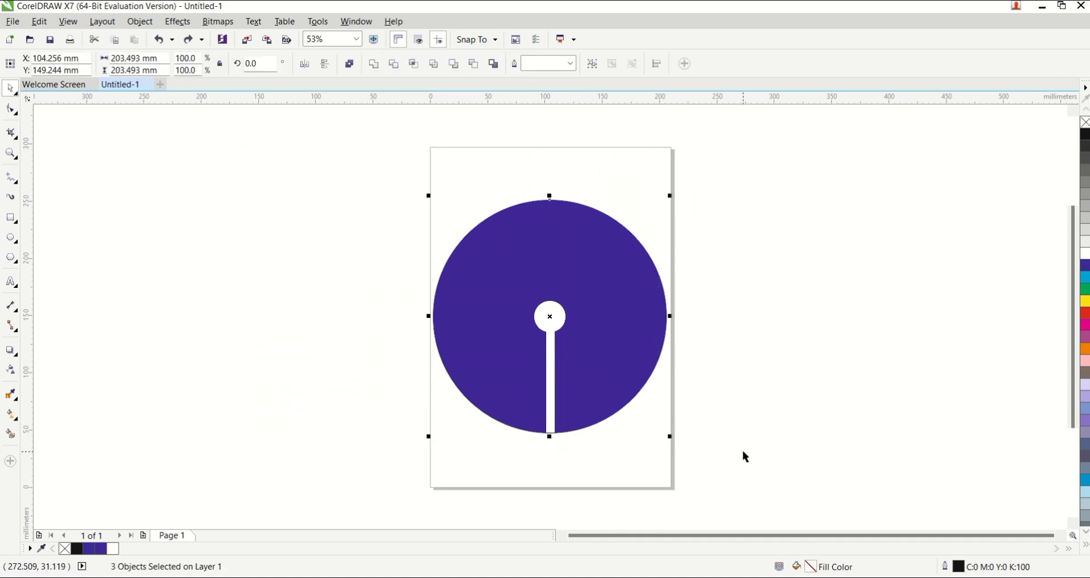
{"action": "left_click", "coordinate": [1085, 122]}
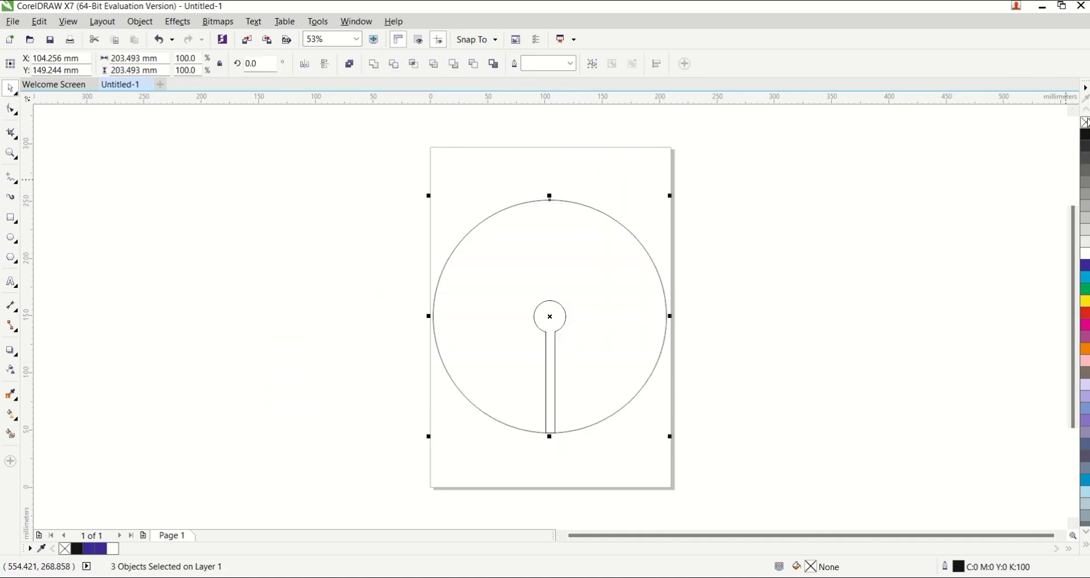
{"action": "key", "text": "ctrl+z"}
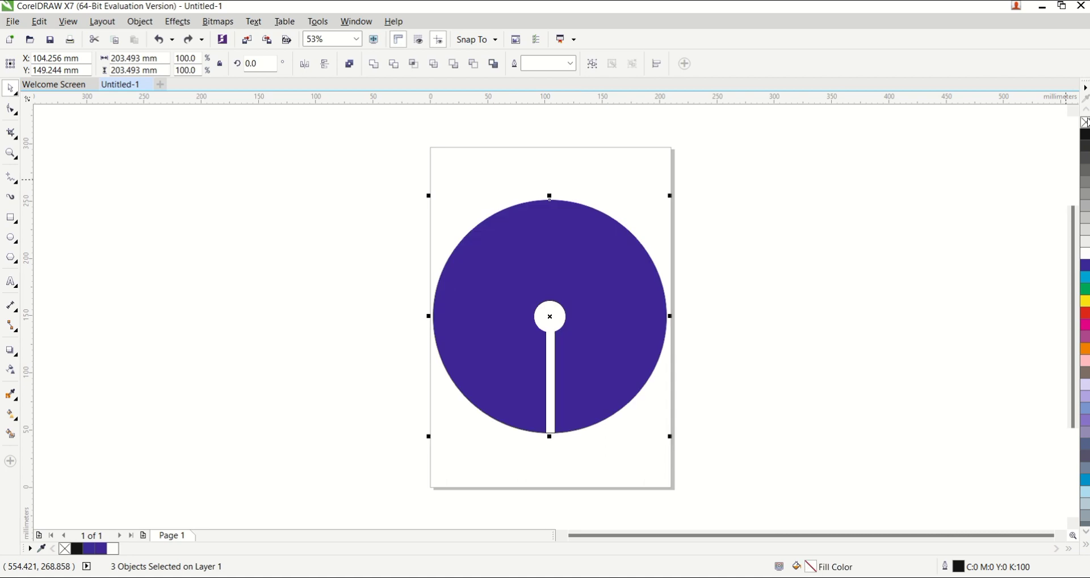
{"action": "left_click", "coordinate": [861, 213]}
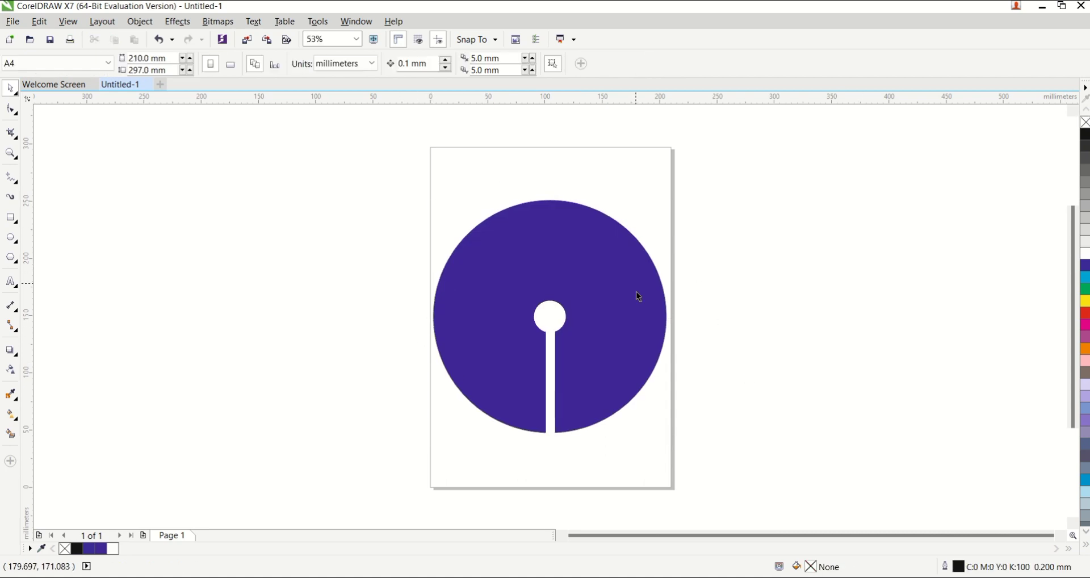
Start exporting the logo and browse to the Practicals folder inside PGDCA as the destination.
{"action": "left_click", "coordinate": [18, 23]}
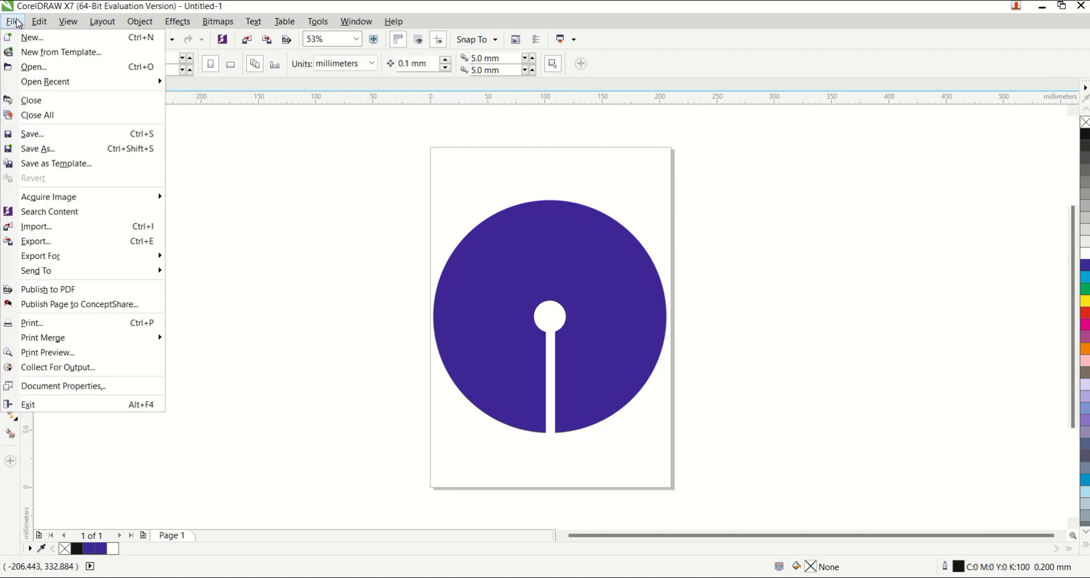
{"action": "left_click", "coordinate": [66, 246]}
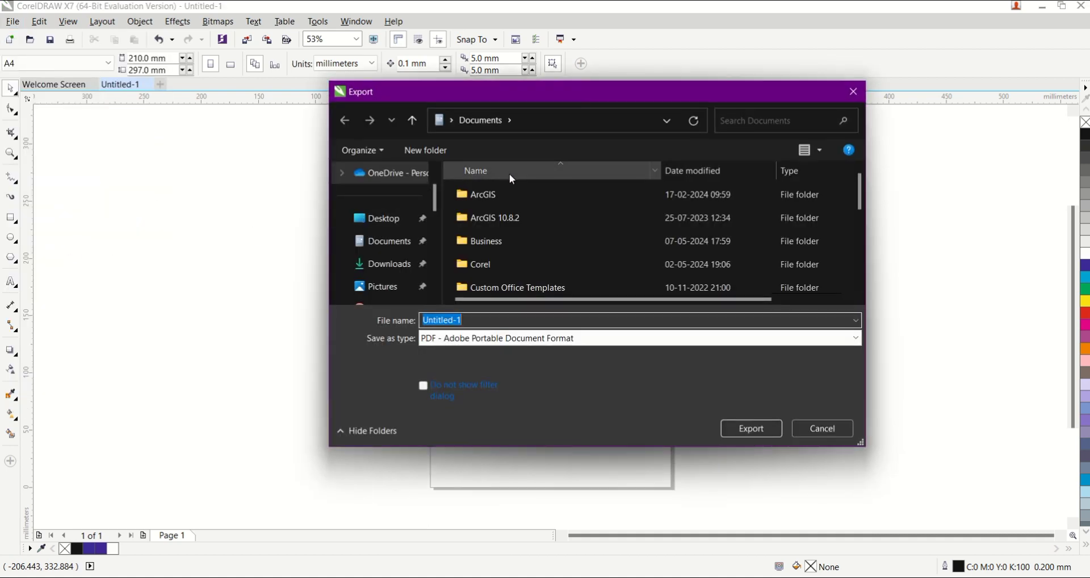
{"action": "scroll", "coordinate": [385, 287], "scroll_direction": "down", "scroll_amount": 2}
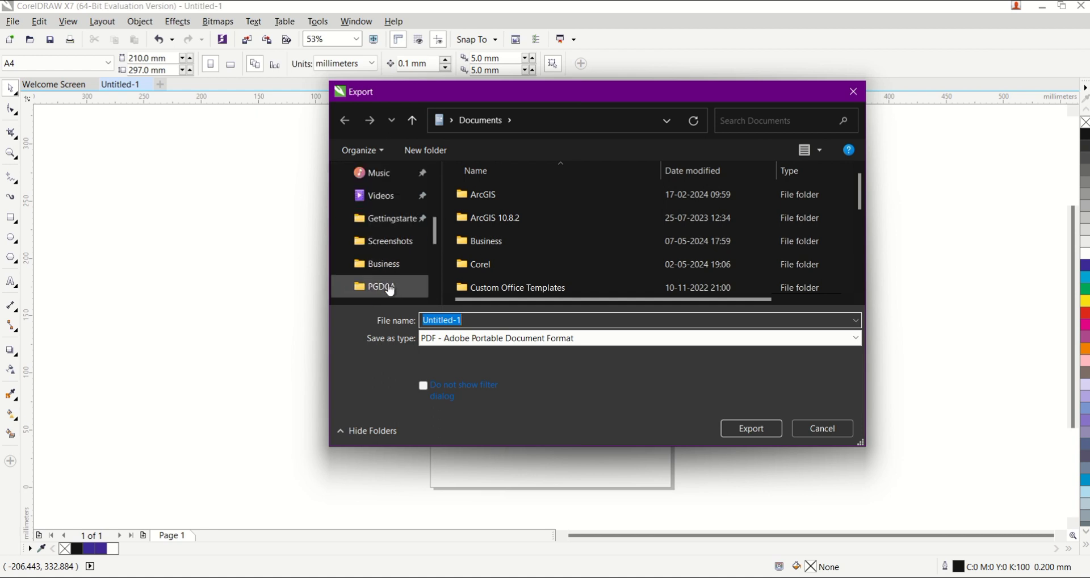
{"action": "left_click", "coordinate": [384, 287]}
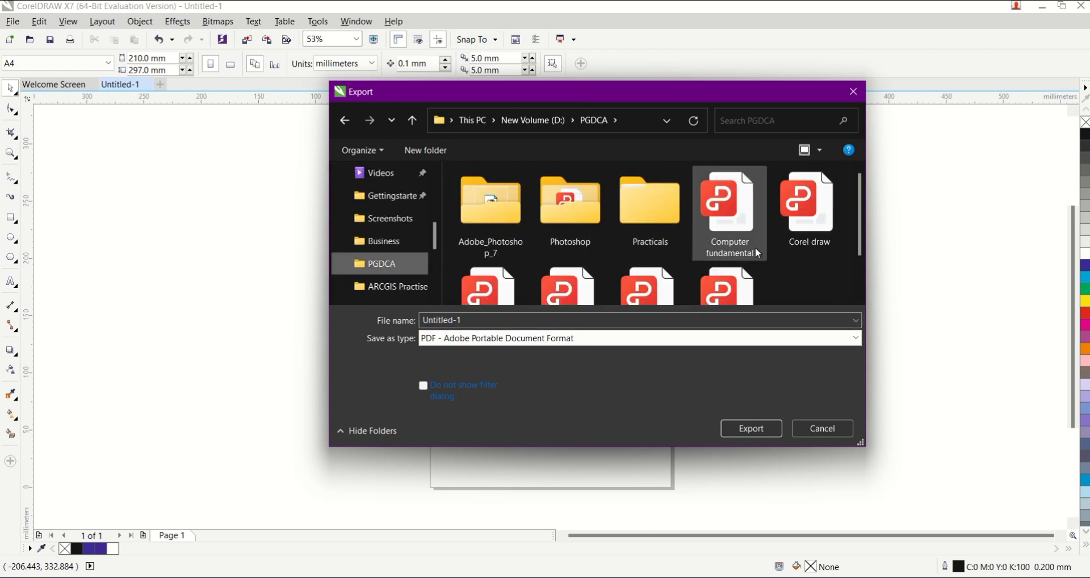
{"action": "right_click", "coordinate": [801, 285]}
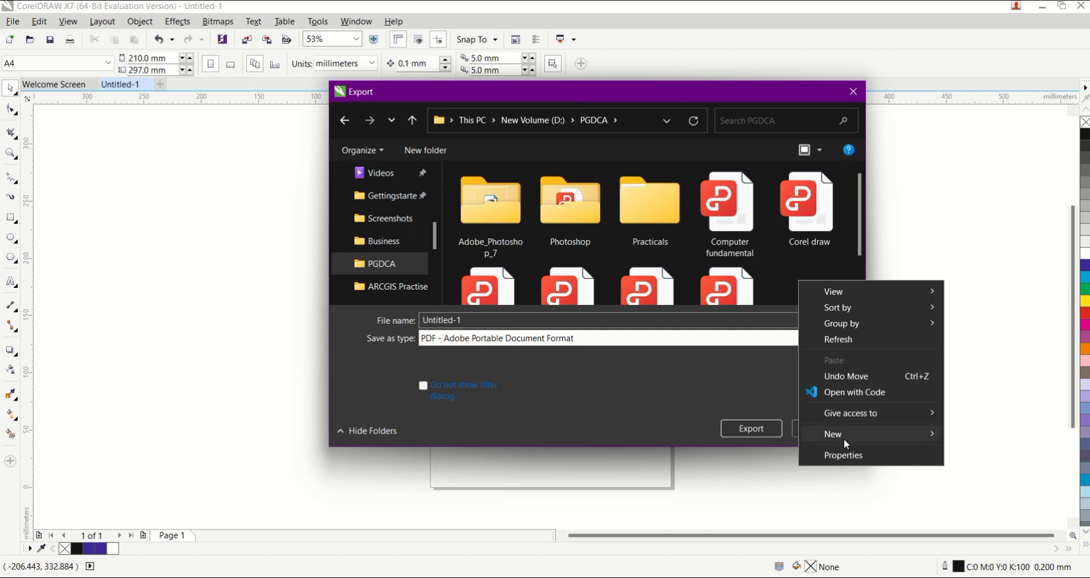
{"action": "mouse_move", "coordinate": [846, 440]}
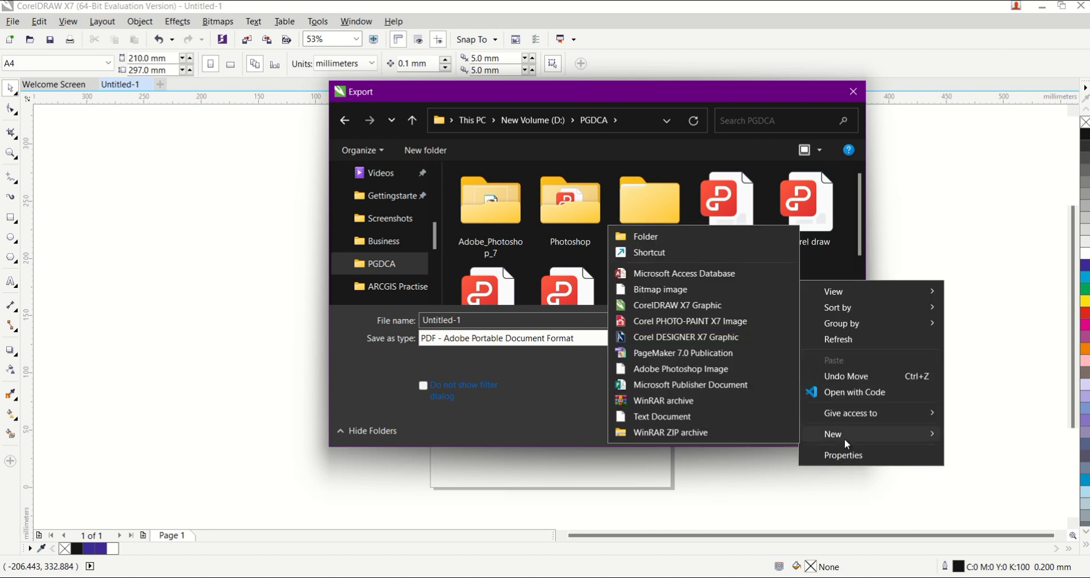
{"action": "double_click", "coordinate": [632, 193]}
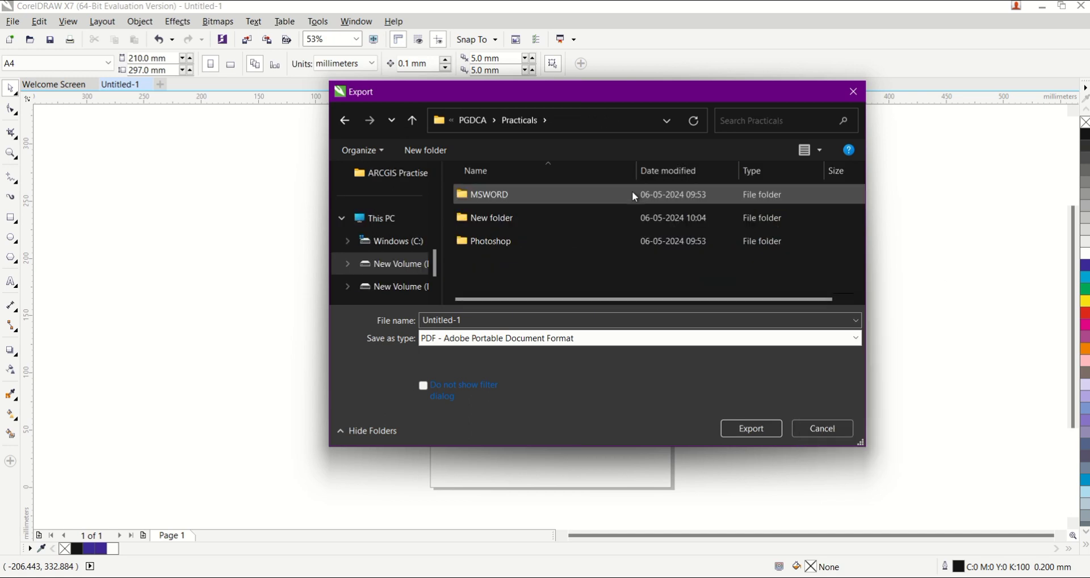
Create a folder named Coreldraw inside Practicals and open it as the export location.
{"action": "right_click", "coordinate": [632, 267]}
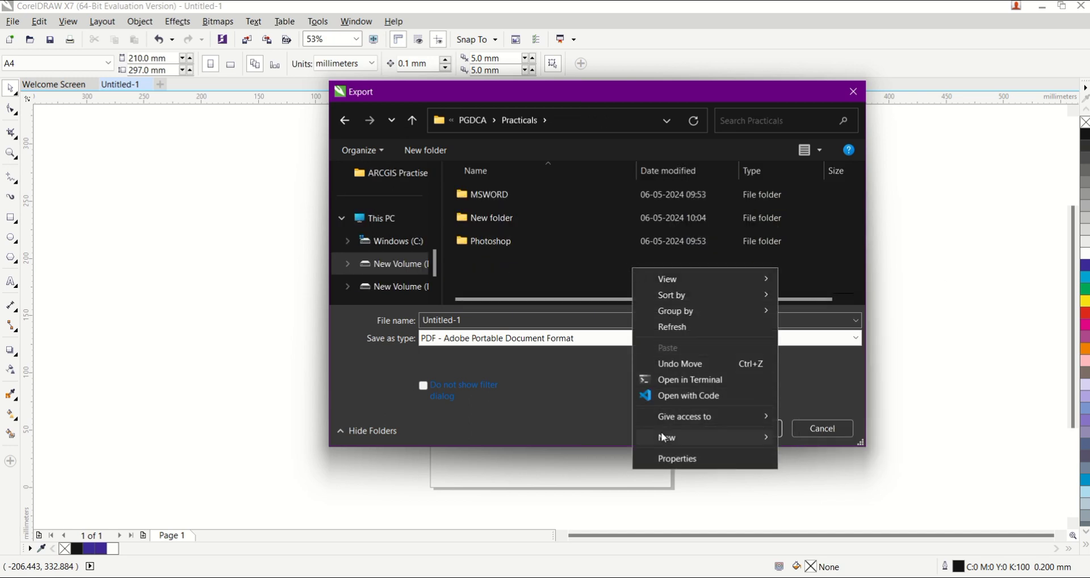
{"action": "mouse_move", "coordinate": [661, 432]}
{"action": "left_click", "coordinate": [816, 240]}
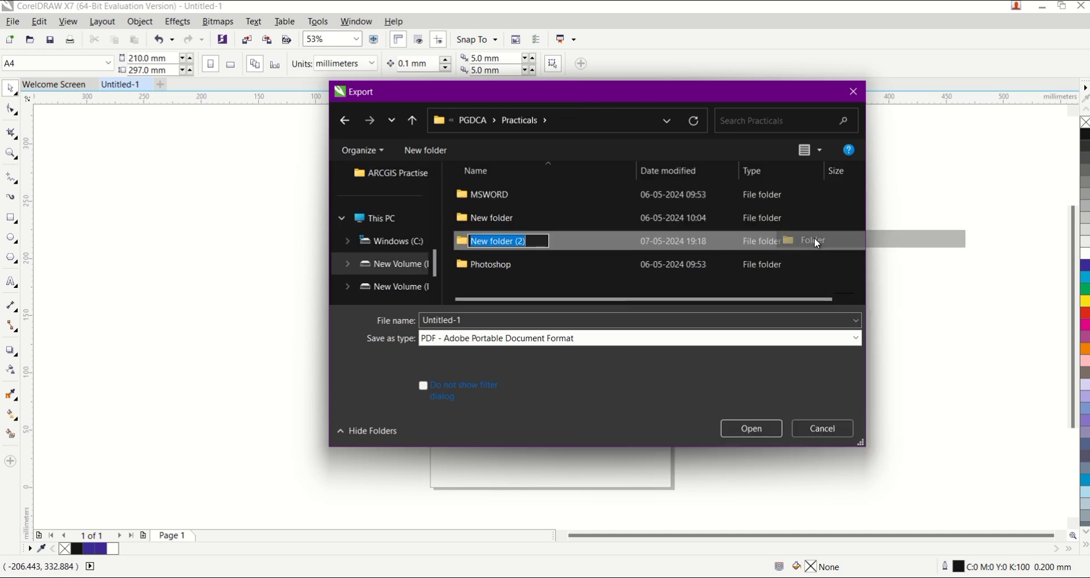
{"action": "type", "text": "C"}
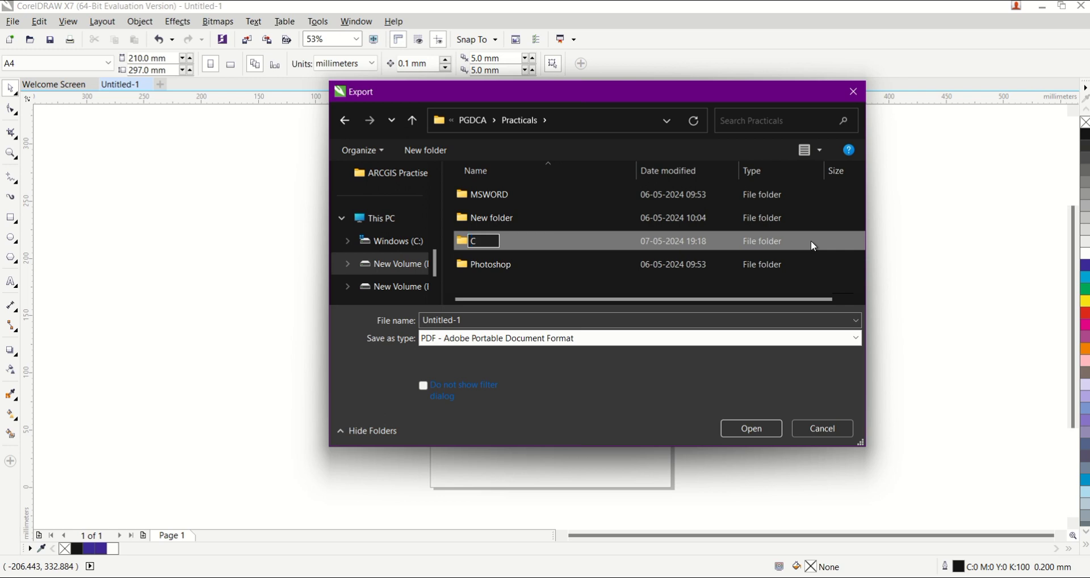
{"action": "type", "text": "oreldraw"}
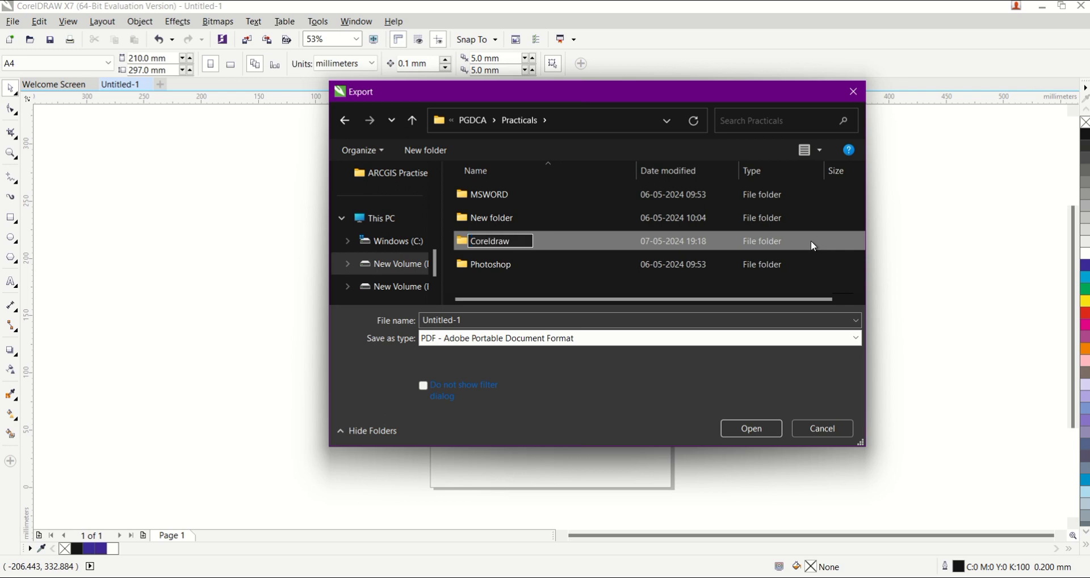
{"action": "key", "text": "Return"}
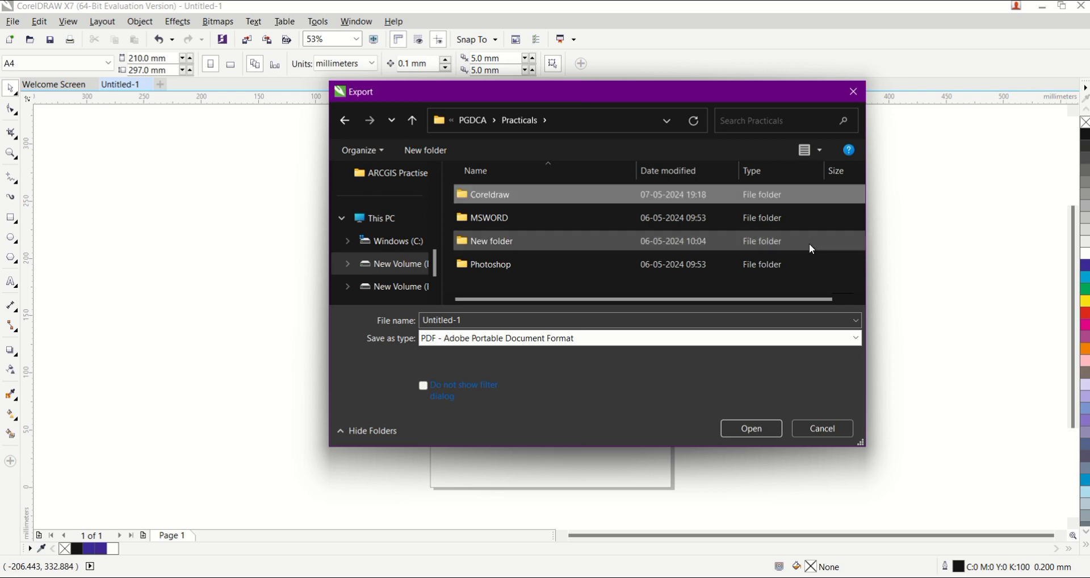
{"action": "double_click", "coordinate": [733, 190]}
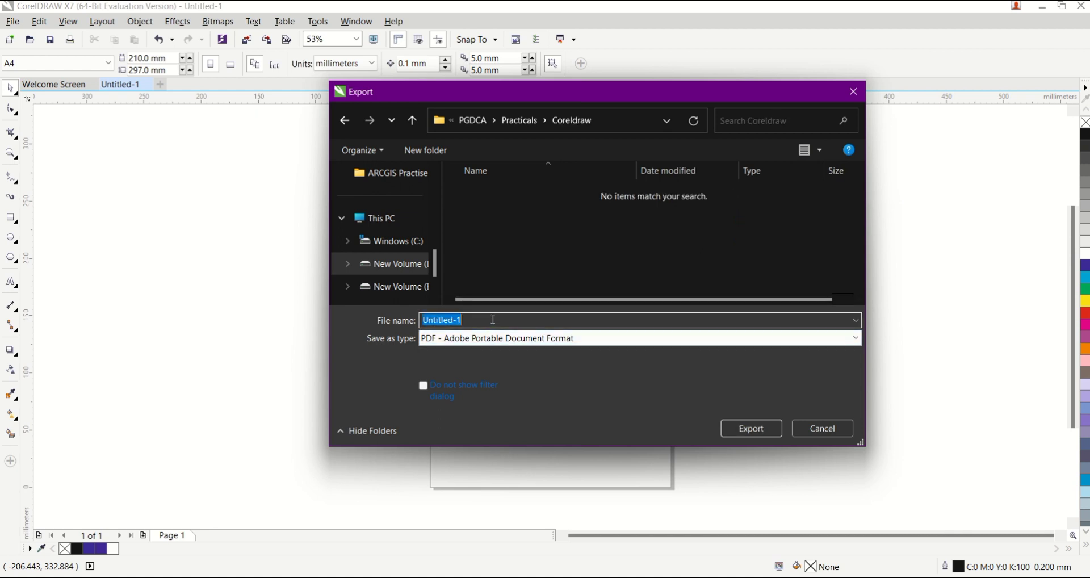
Export the logo as SBIlogo in PNG - Portable Network Graphics format, accepting the RGB Color (24-bit) settings with transparency.
{"action": "type", "text": "SBIlogo"}
{"action": "left_click", "coordinate": [667, 338]}
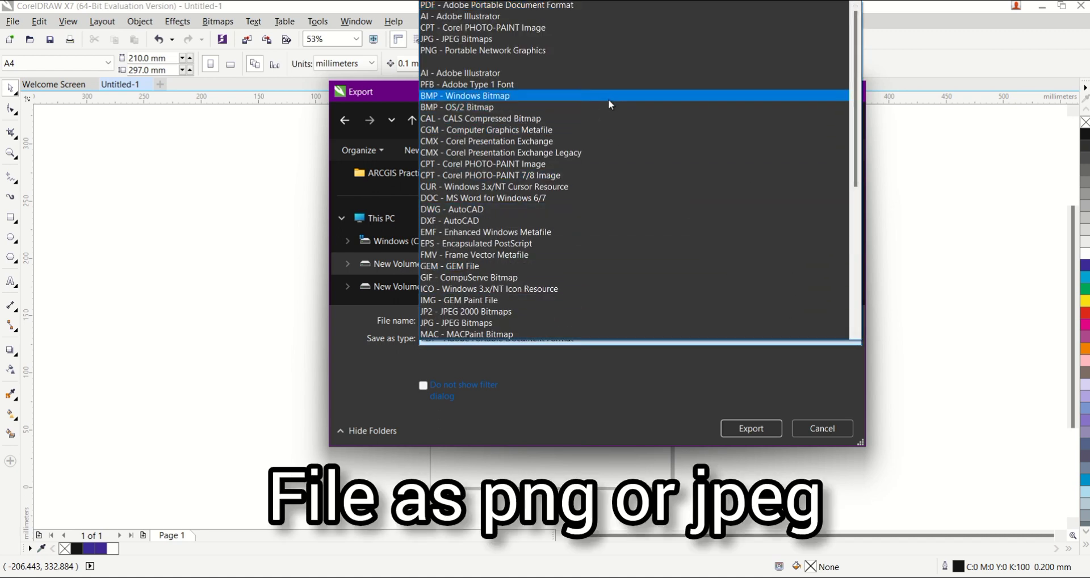
{"action": "left_click", "coordinate": [577, 50]}
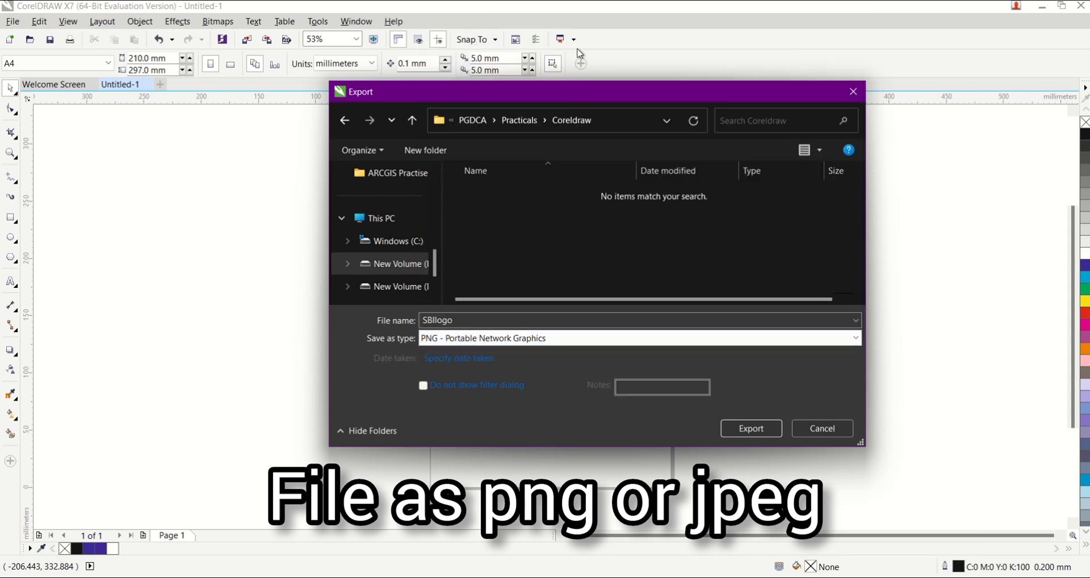
{"action": "left_click", "coordinate": [750, 428]}
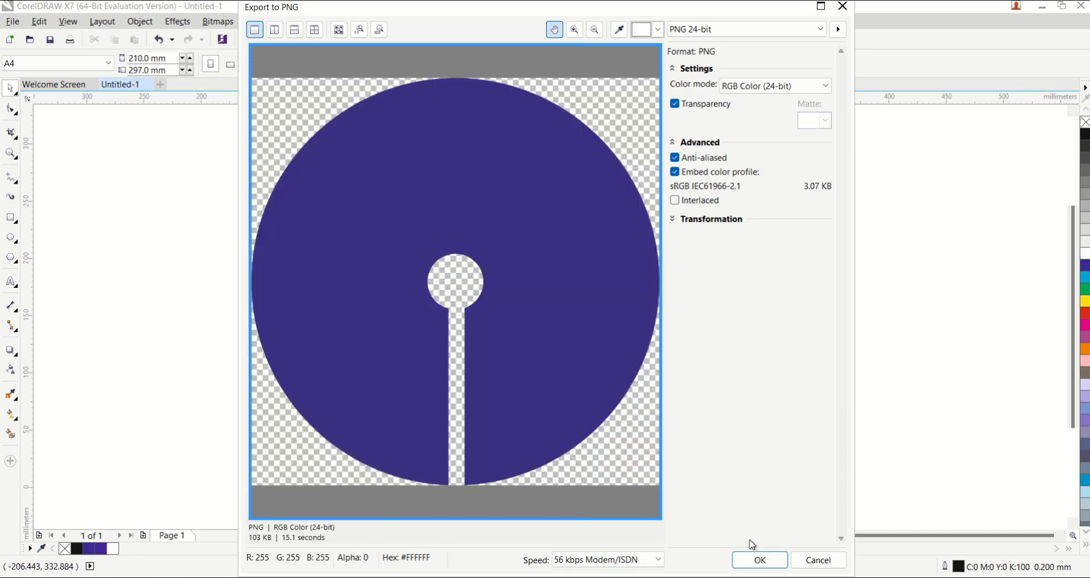
{"action": "left_click", "coordinate": [757, 560]}
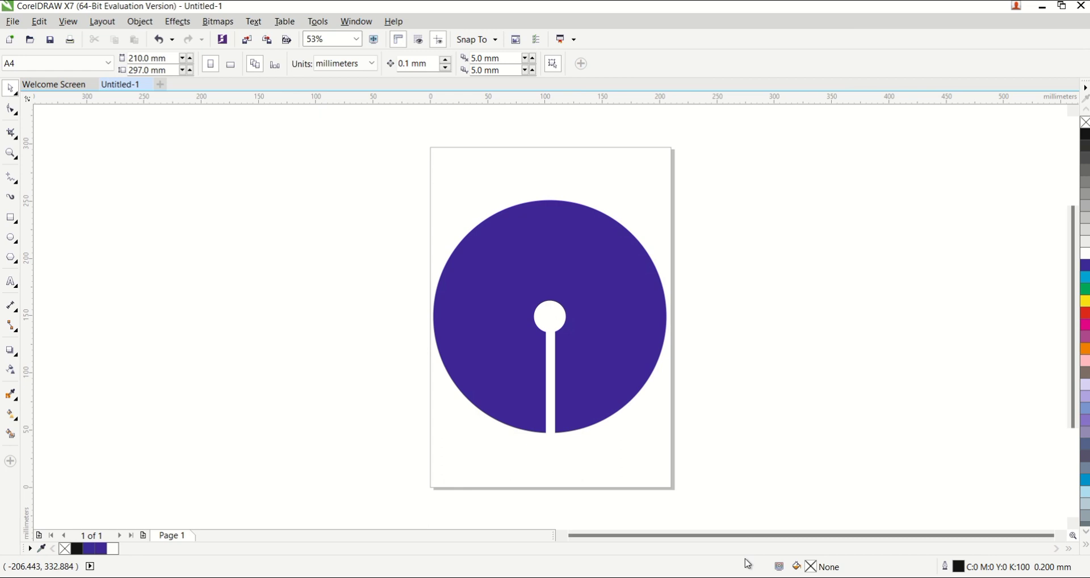
Start a second export of SBIlogo as JPG - JPEG Bitmaps in the Coreldraw folder, and decline replacing the existing file.
{"action": "left_click", "coordinate": [13, 22]}
{"action": "left_click", "coordinate": [67, 242]}
{"action": "left_click", "coordinate": [493, 216]}
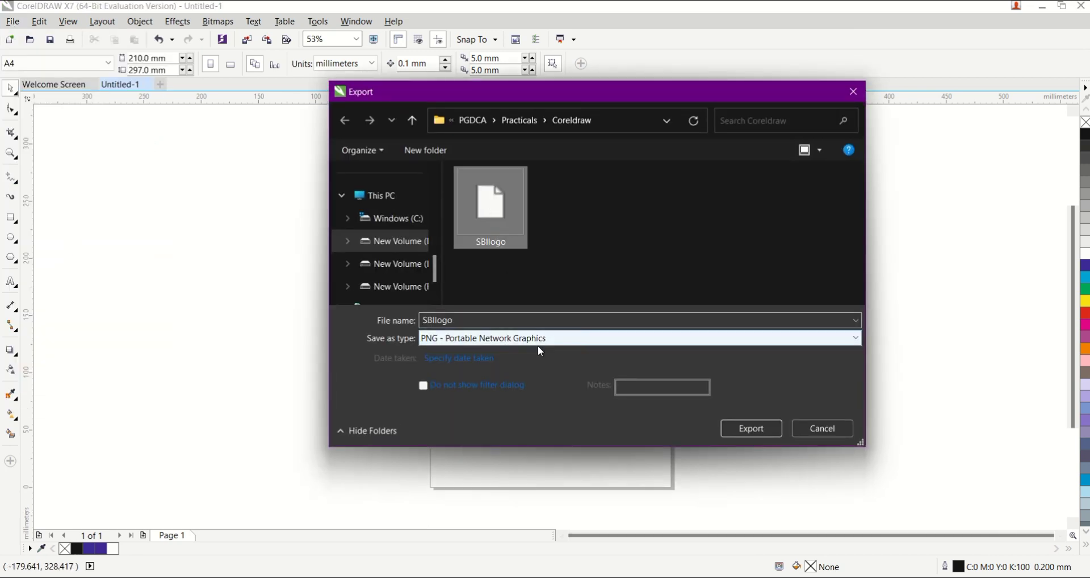
{"action": "left_click", "coordinate": [543, 340]}
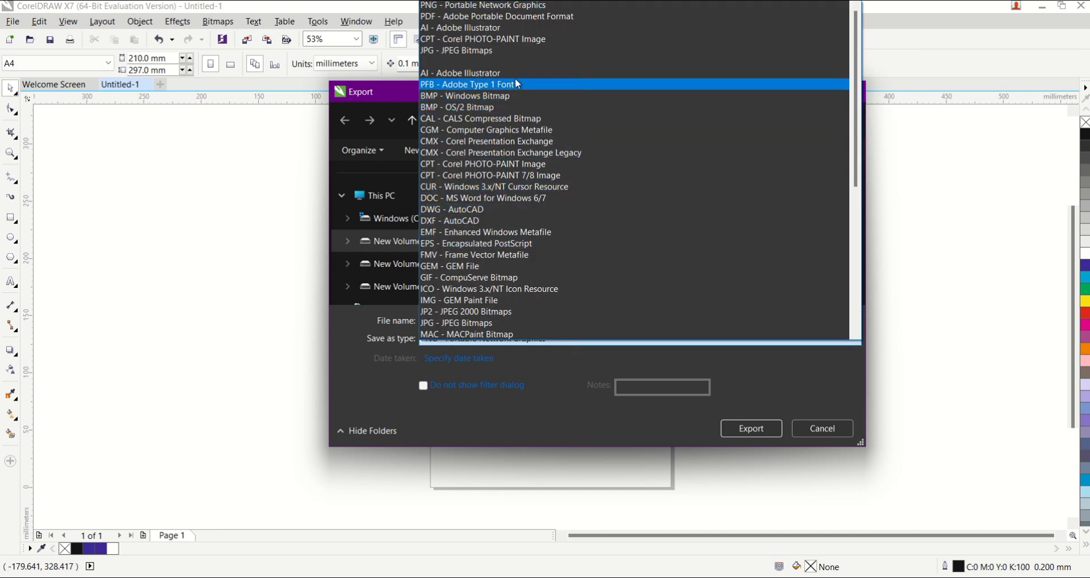
{"action": "left_click", "coordinate": [507, 50]}
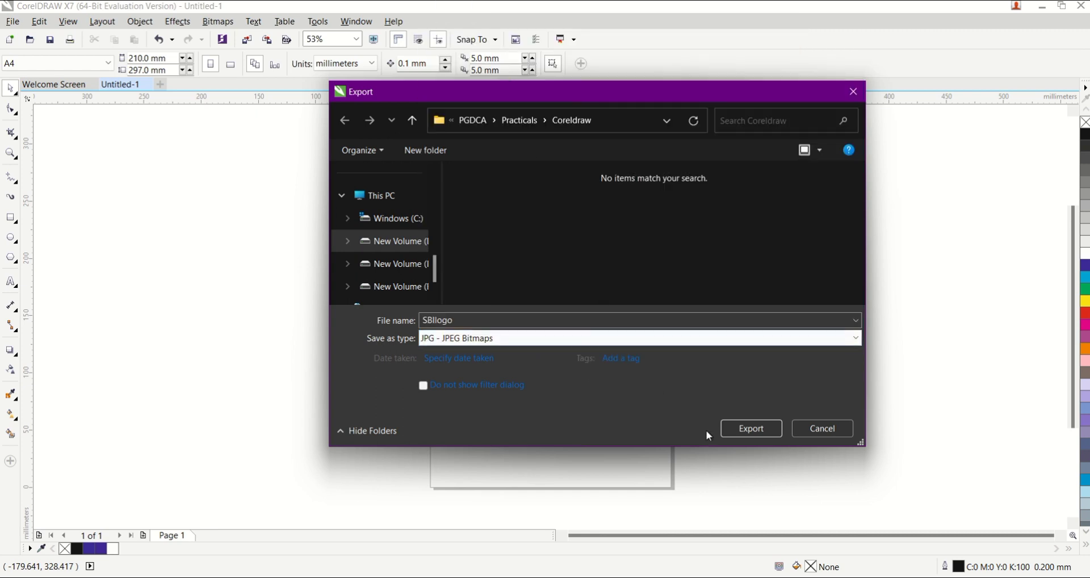
{"action": "left_click", "coordinate": [745, 431]}
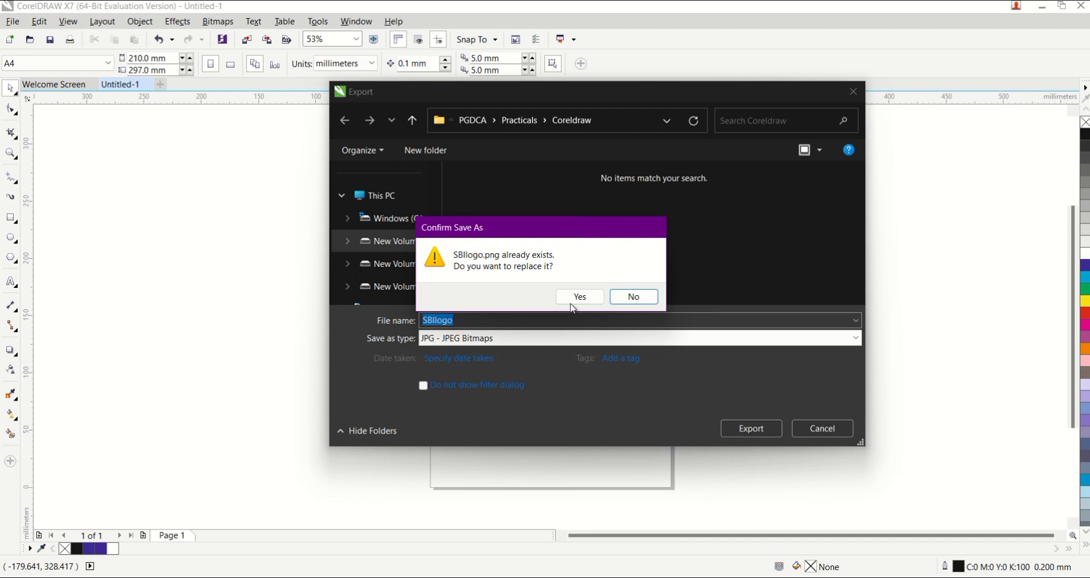
{"action": "left_click", "coordinate": [625, 306]}
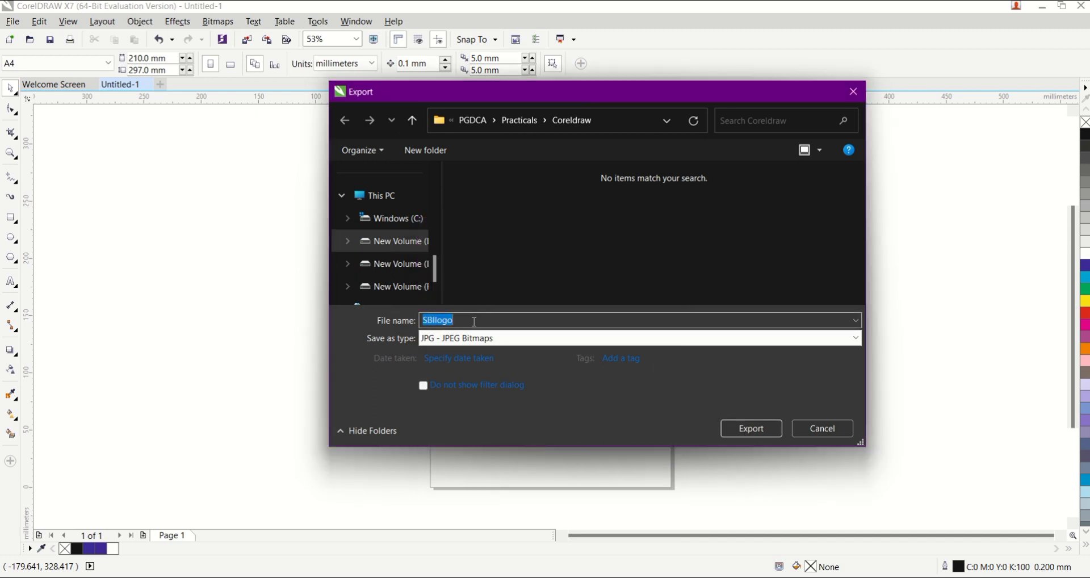
Name the JPEG file SBIlogo1 and export it with the CMYK Color (32-bit), High 80% quality settings.
{"action": "left_click", "coordinate": [475, 321]}
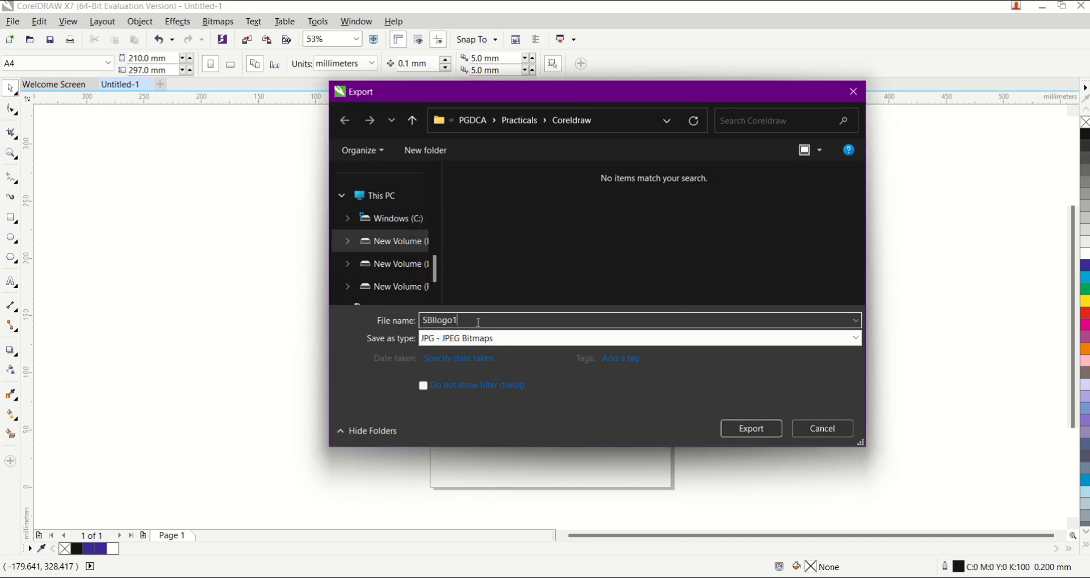
{"action": "left_click", "coordinate": [743, 434]}
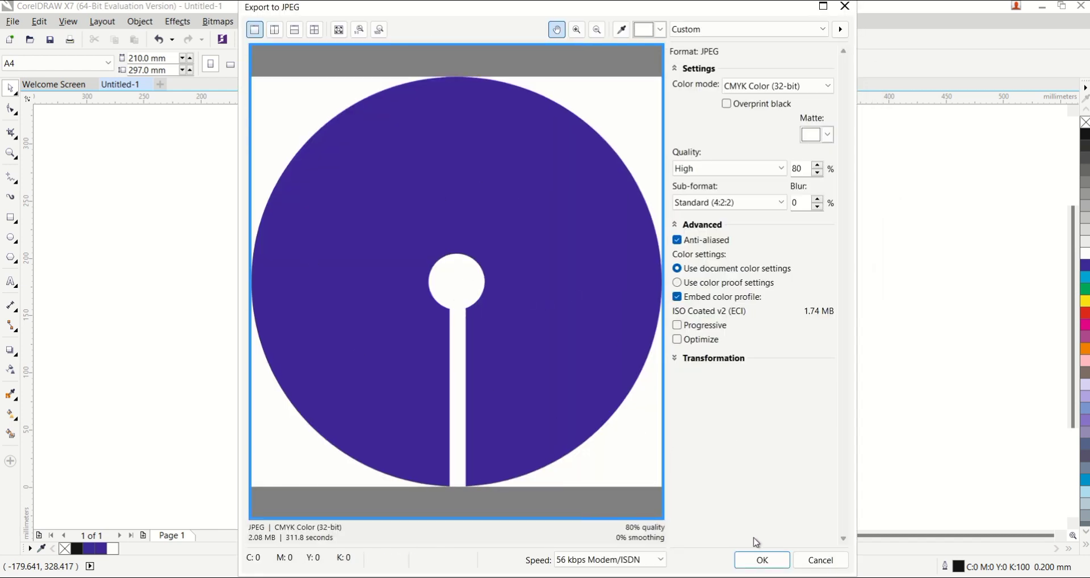
{"action": "left_click", "coordinate": [760, 560]}
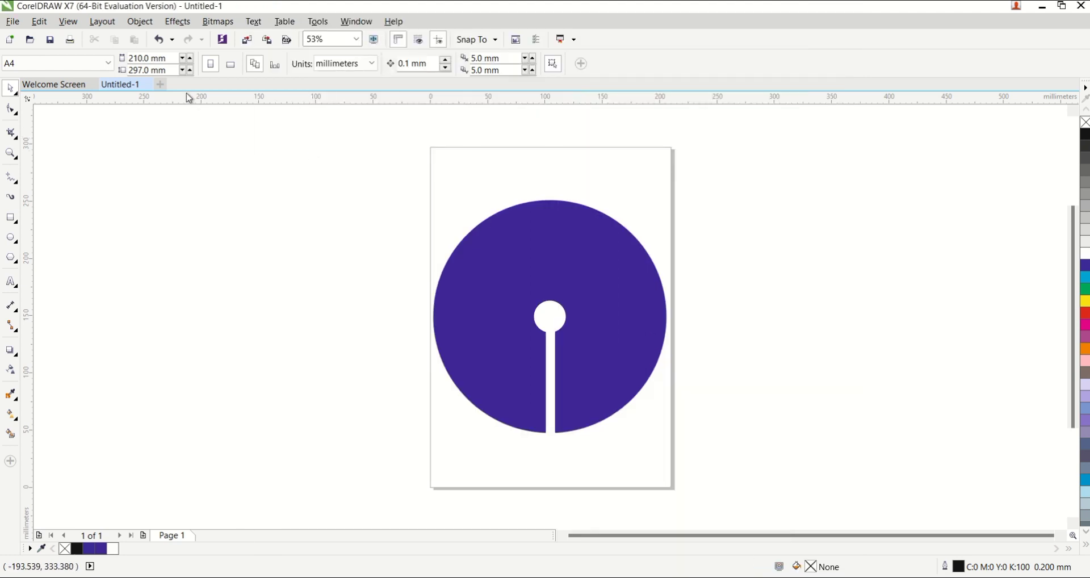